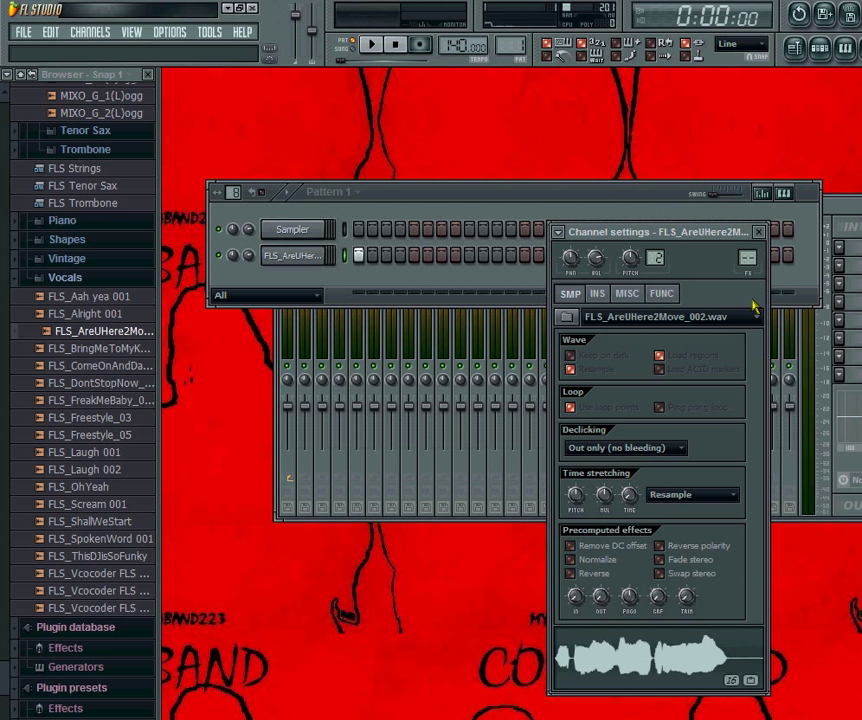
# Route the FLS_AreUHere2Move vocal channel to mixer track 1, play the pattern and move the step sequencer clear of the mixer
pyautogui.moveTo(748, 258); pyautogui.dragTo(748, 250)
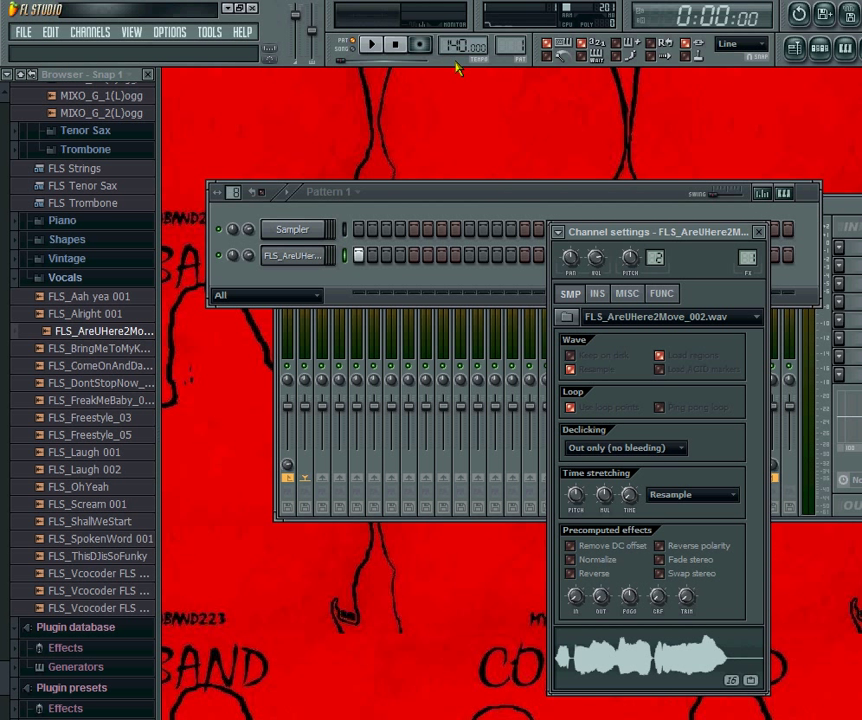
pyautogui.click(373, 48)
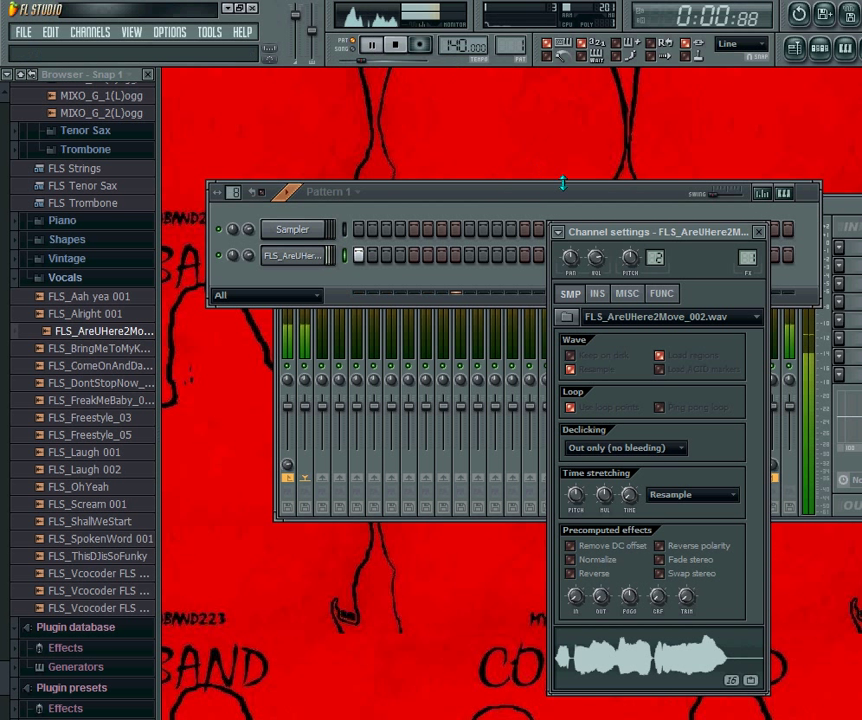
pyautogui.moveTo(562, 183); pyautogui.dragTo(518, 96)
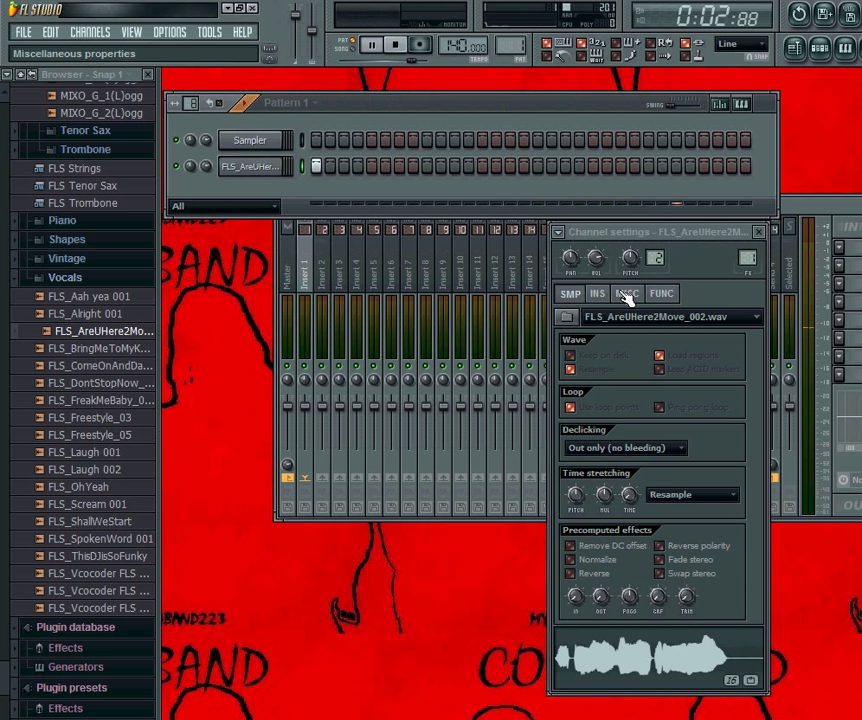
# Clone the FLS_AreUHere2Move channel and shape the copy with trim, fade-in, fade-out and Normalize
pyautogui.rightClick(245, 167)
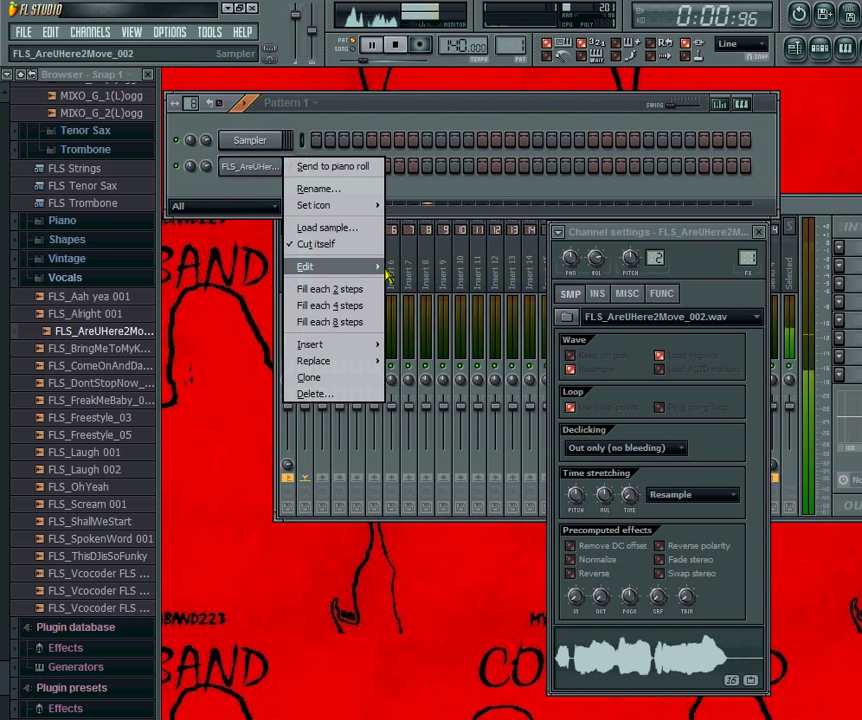
pyautogui.click(318, 377)
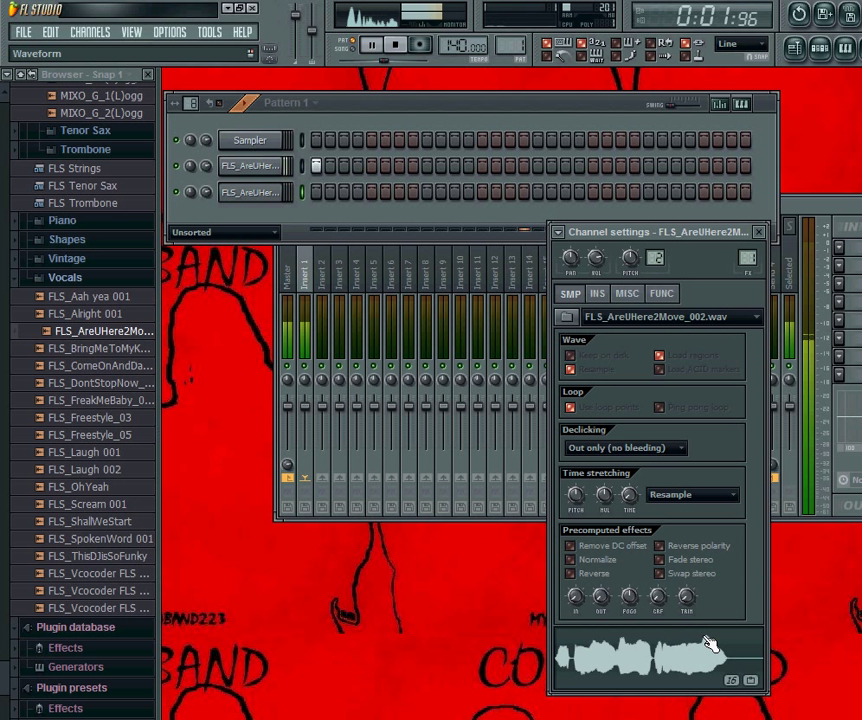
pyautogui.moveTo(685, 599); pyautogui.dragTo(685, 480)
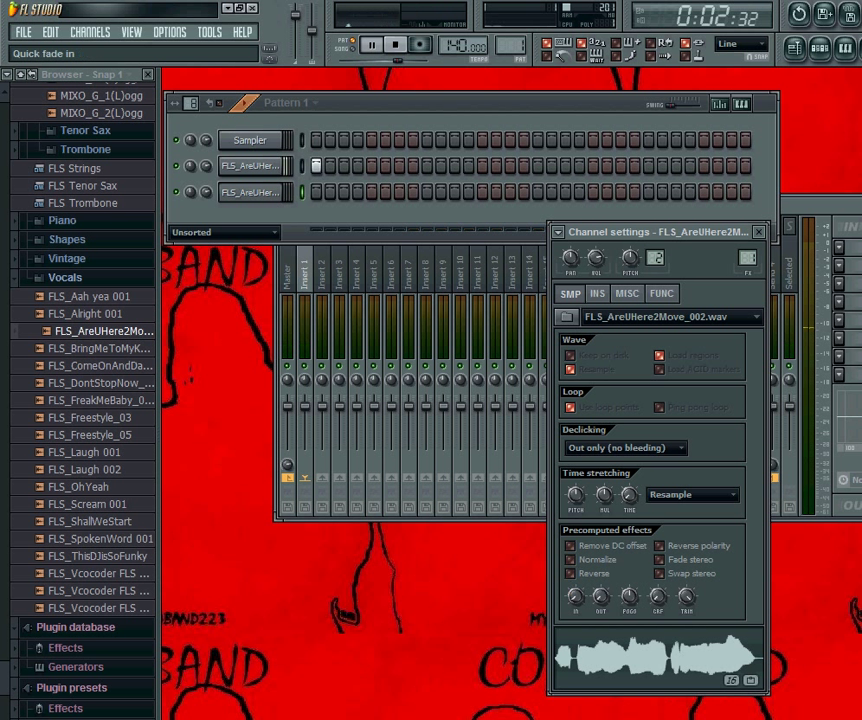
pyautogui.moveTo(574, 598); pyautogui.dragTo(600, 599)
pyautogui.click(571, 559)
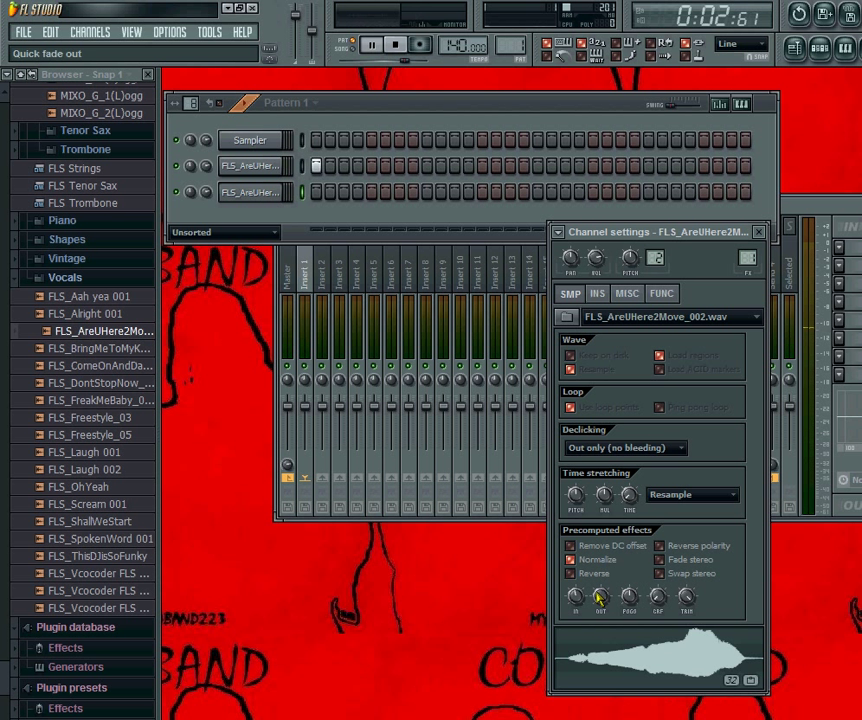
# Try different hit placements for the cloned vocal during playback, ending with steps 21 and 28
pyautogui.click(393, 47)
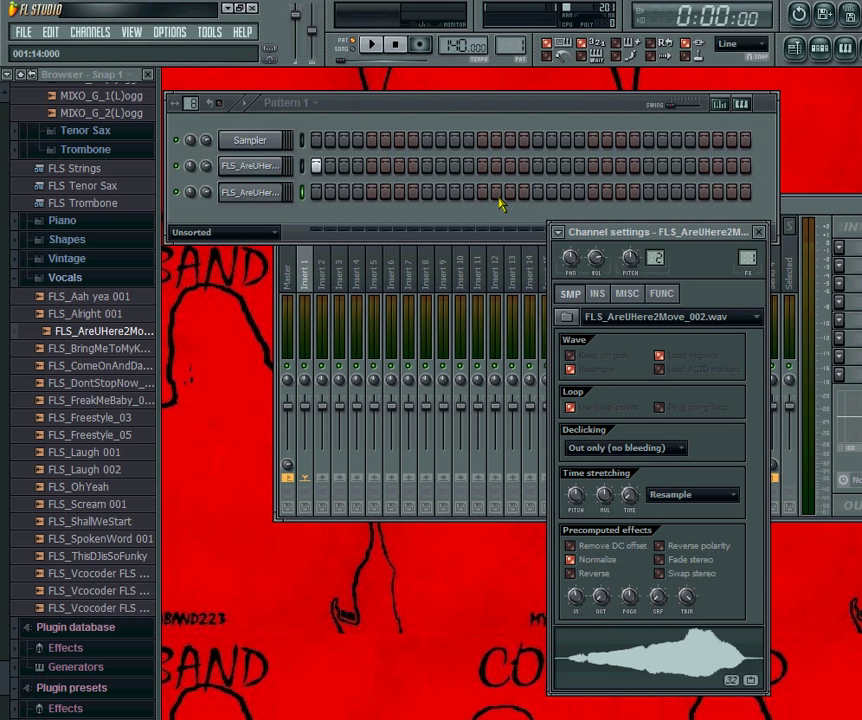
pyautogui.click(552, 192)
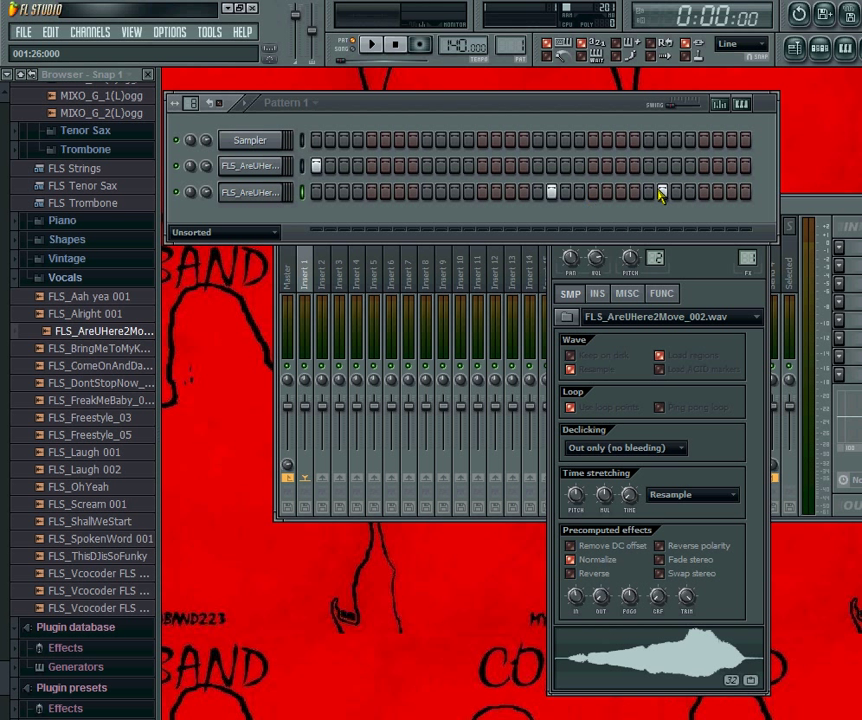
pyautogui.click(372, 45)
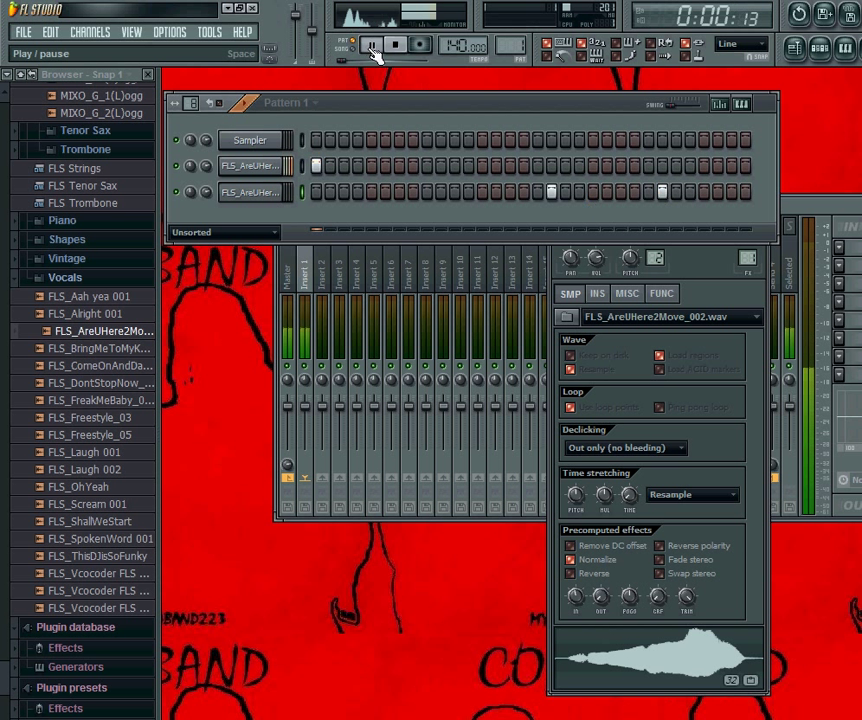
pyautogui.click(552, 196)
pyautogui.click(578, 196)
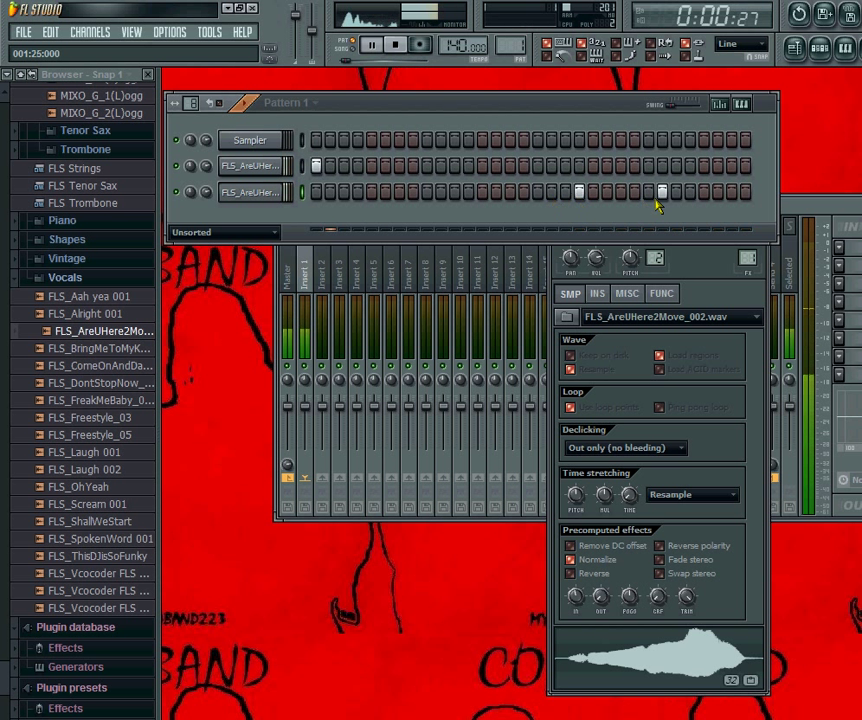
pyautogui.click(704, 192)
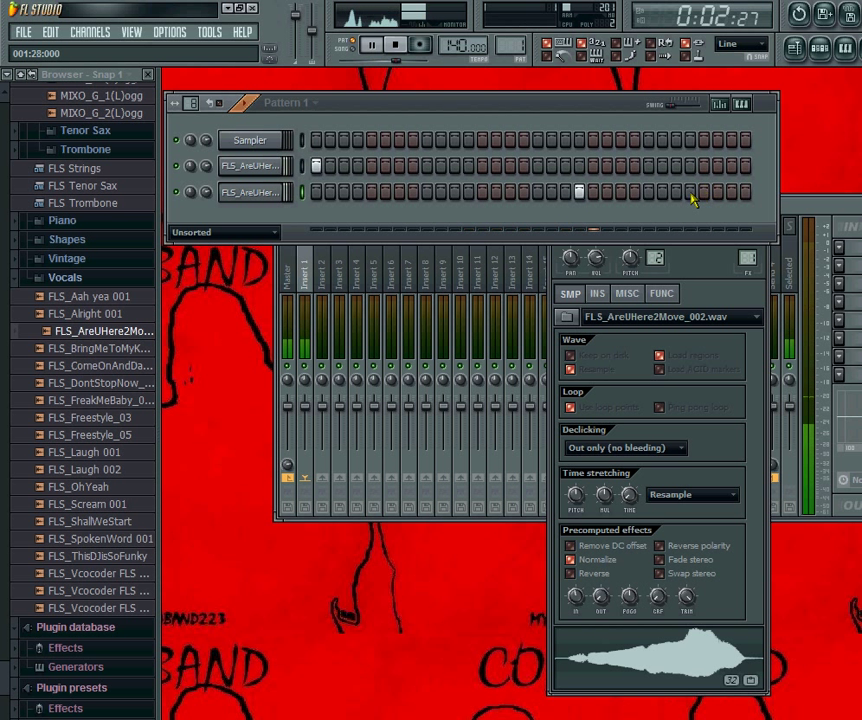
pyautogui.click(691, 195)
pyautogui.click(581, 197)
pyautogui.click(593, 198)
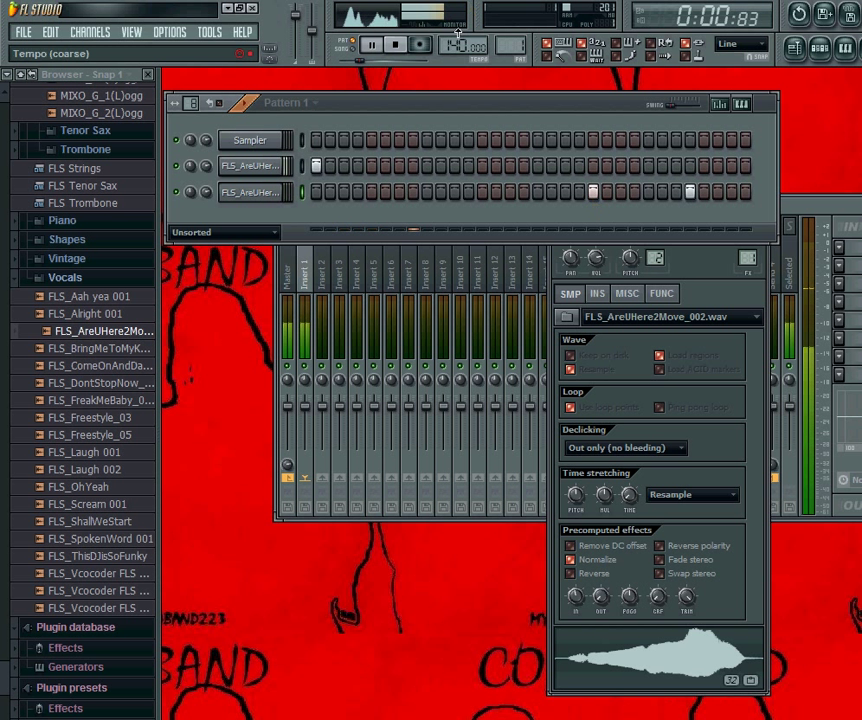
# Try a tempo of 126 BPM with the cloned vocal's hits shifted to steps 20 and 29
pyautogui.moveTo(456, 46); pyautogui.dragTo(456, 55)
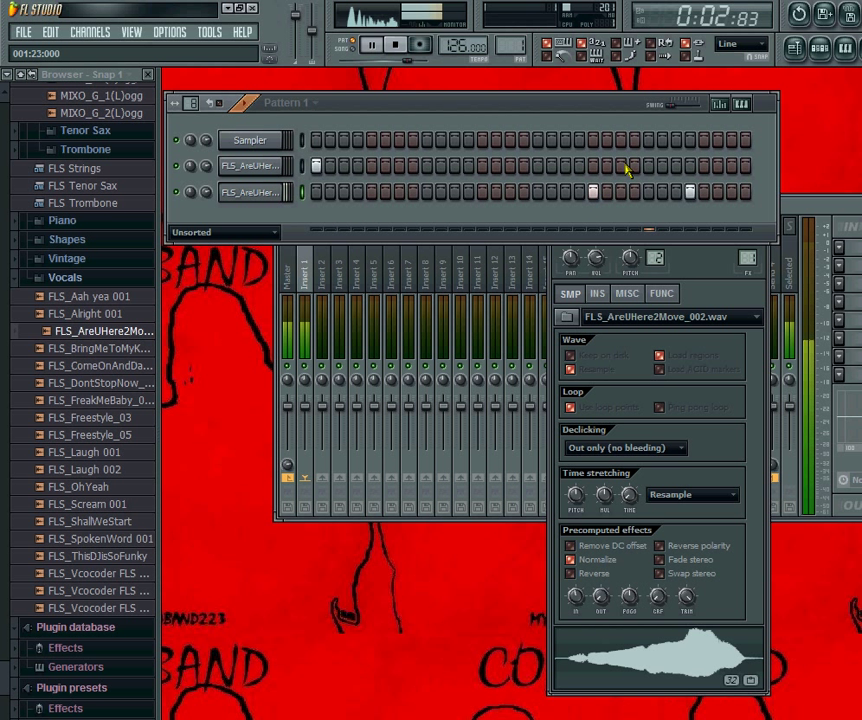
pyautogui.click(718, 192)
pyautogui.click(566, 192)
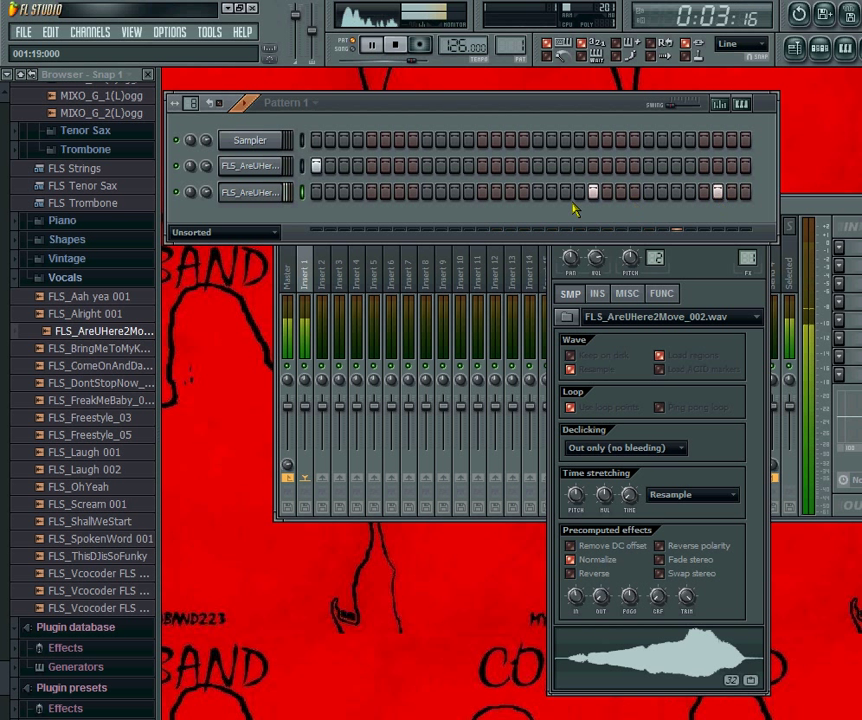
pyautogui.click(590, 195)
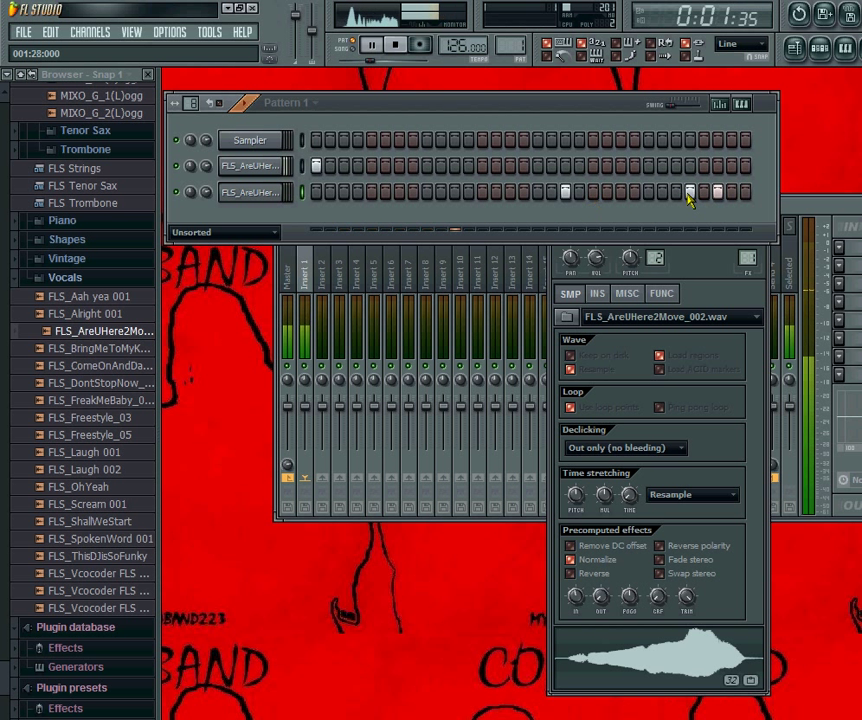
pyautogui.click(719, 194)
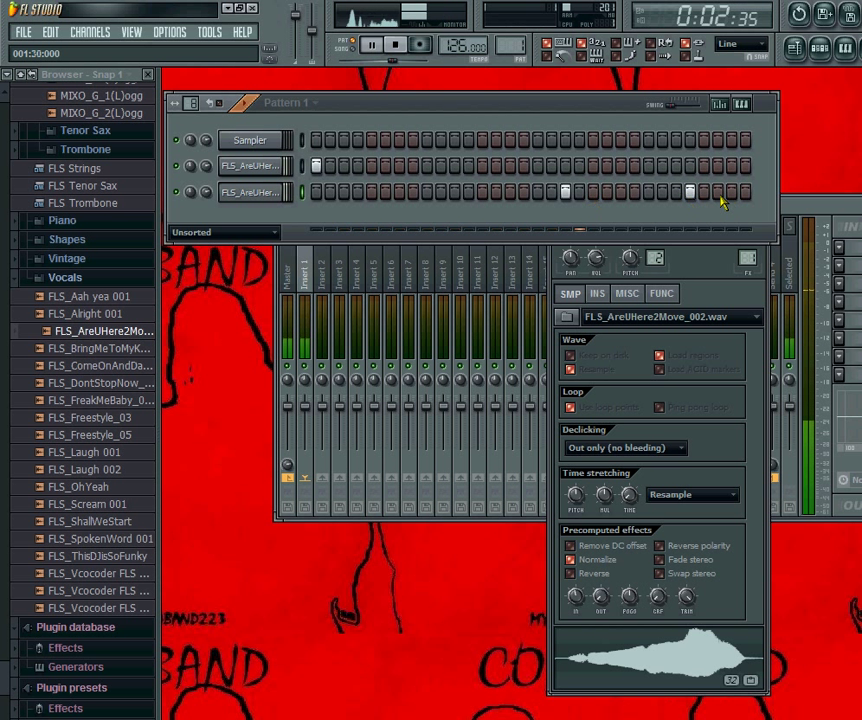
pyautogui.click(565, 194)
pyautogui.click(578, 193)
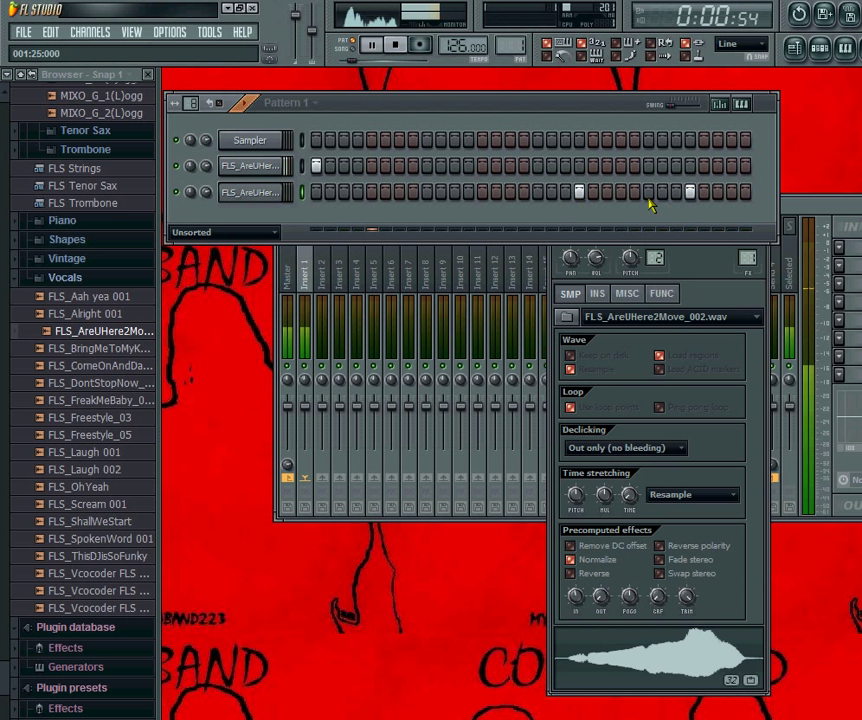
pyautogui.click(705, 193)
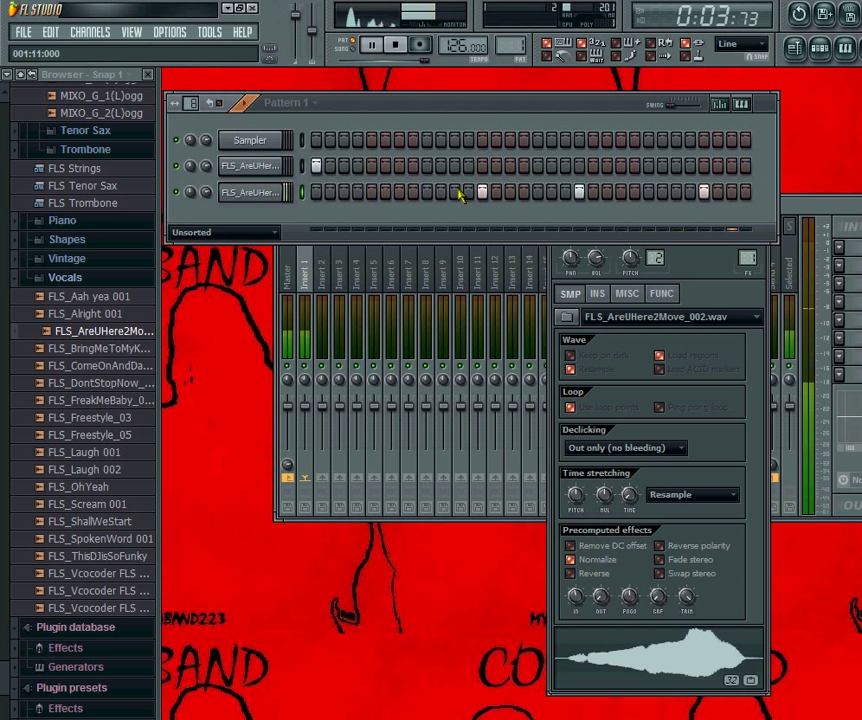
# Replace the cloned vocal's hits with hits at steps 19 and 28, and set the tempo to 125 BPM
pyautogui.rightClick(482, 193)
pyautogui.rightClick(579, 194)
pyautogui.rightClick(704, 195)
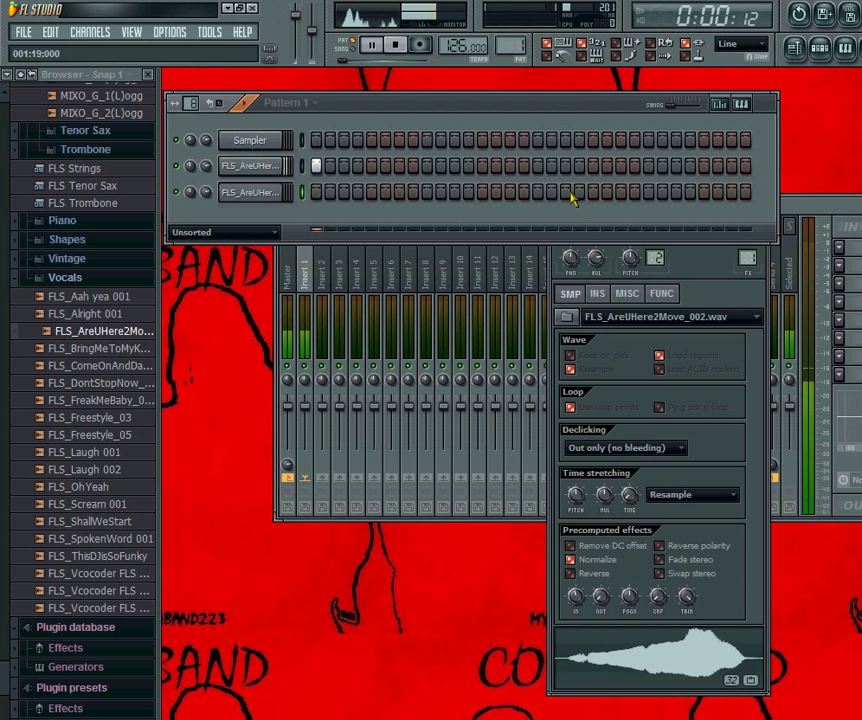
pyautogui.click(678, 195)
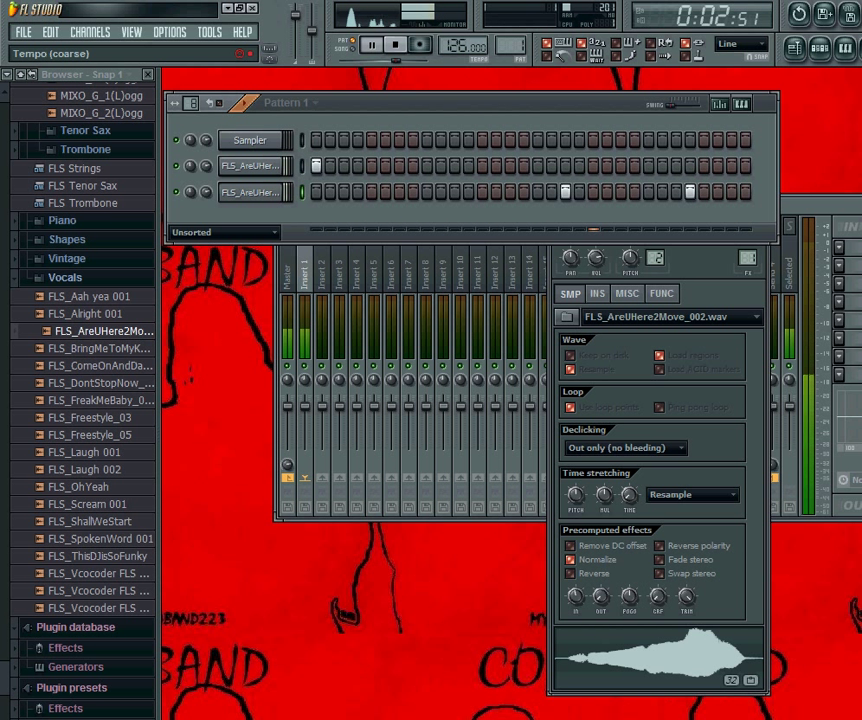
pyautogui.moveTo(459, 44); pyautogui.dragTo(460, 46)
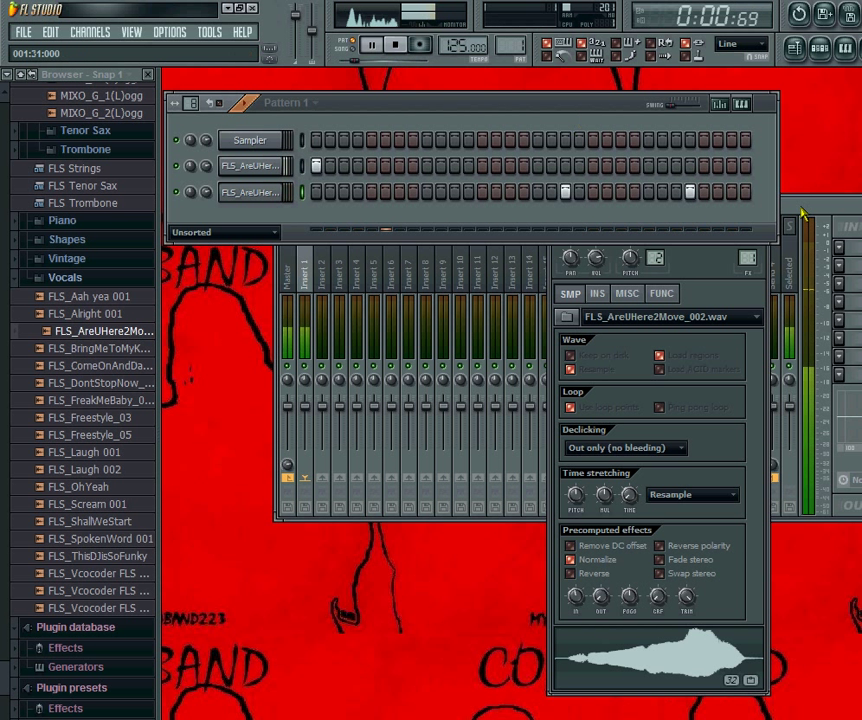
# Load Fruity Reeverb into the first effect slot of mixer Insert 1 and set its Color to Warmer
pyautogui.moveTo(803, 210); pyautogui.dragTo(693, 214)
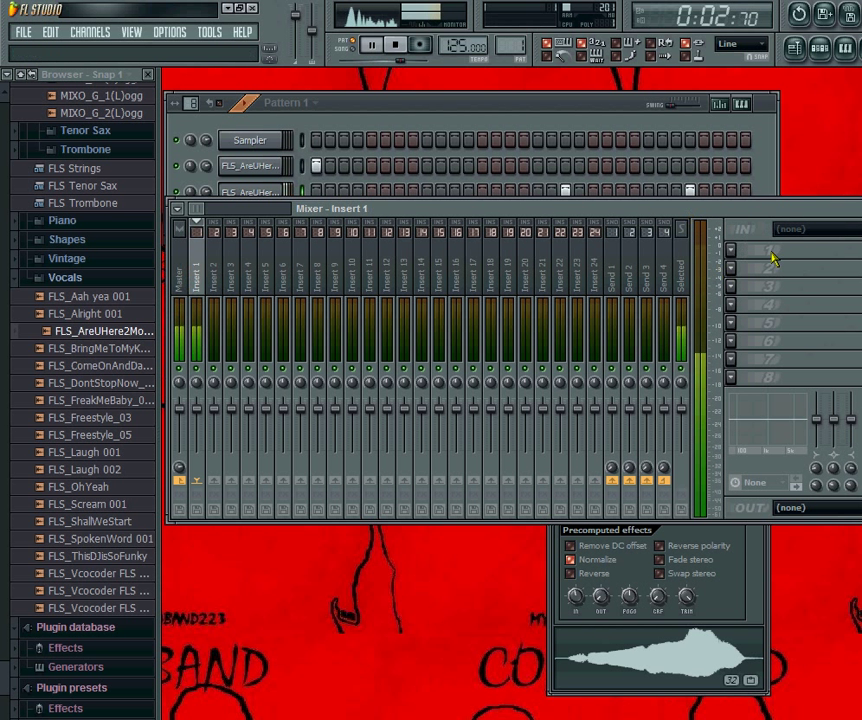
pyautogui.click(746, 592)
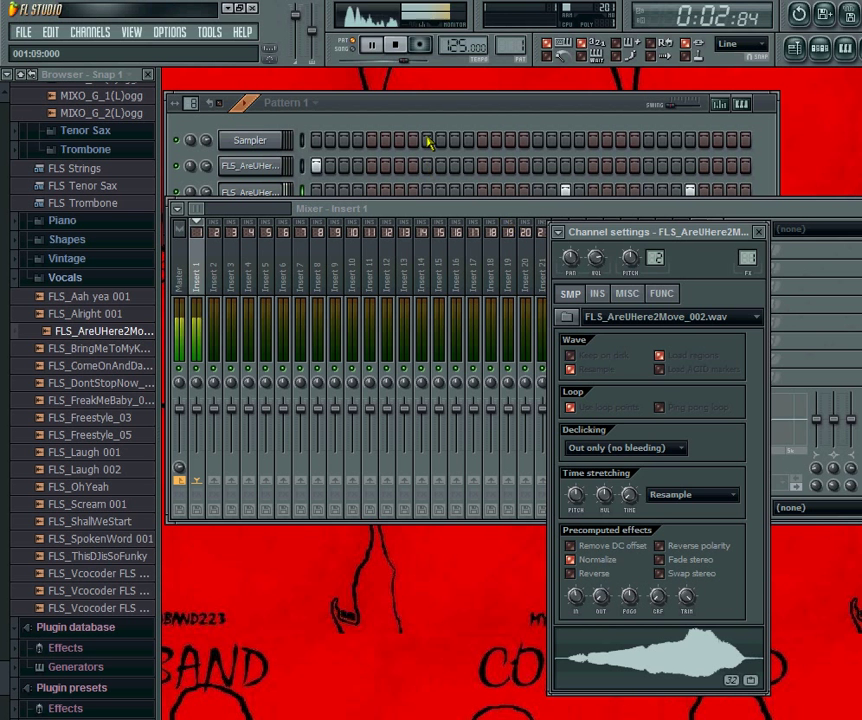
pyautogui.click(751, 209)
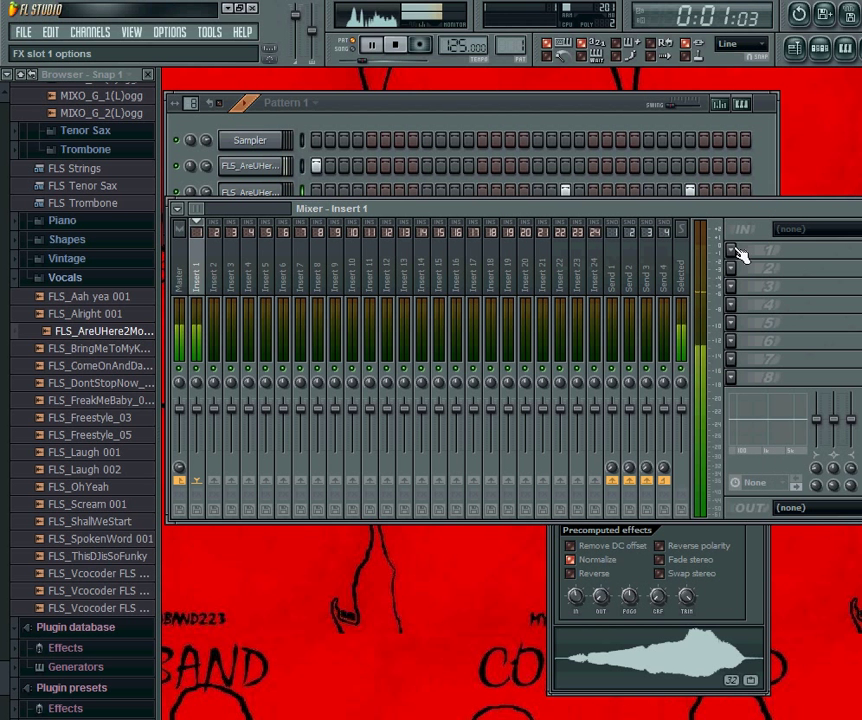
pyautogui.click(741, 252)
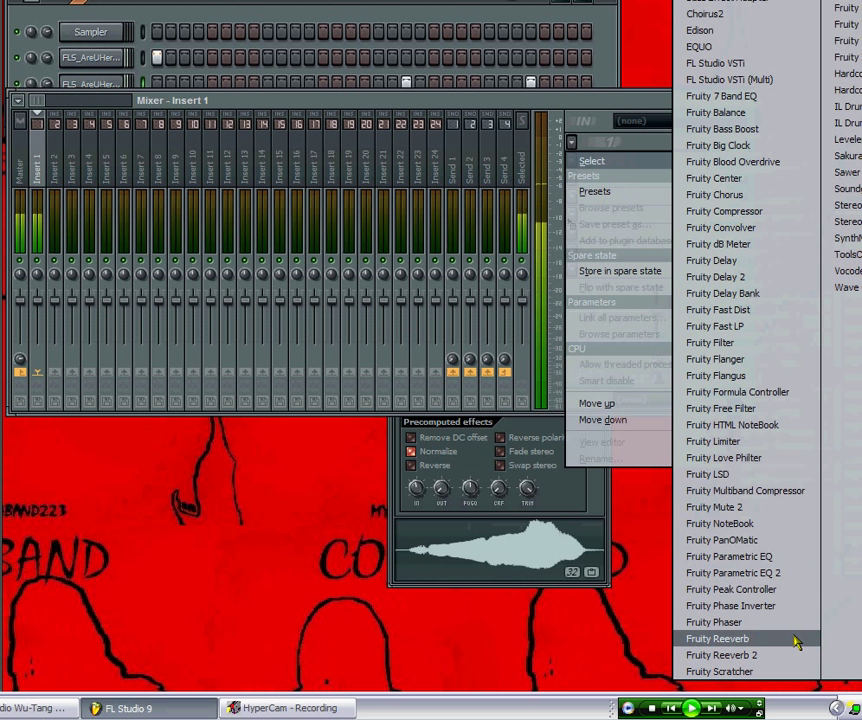
pyautogui.click(797, 640)
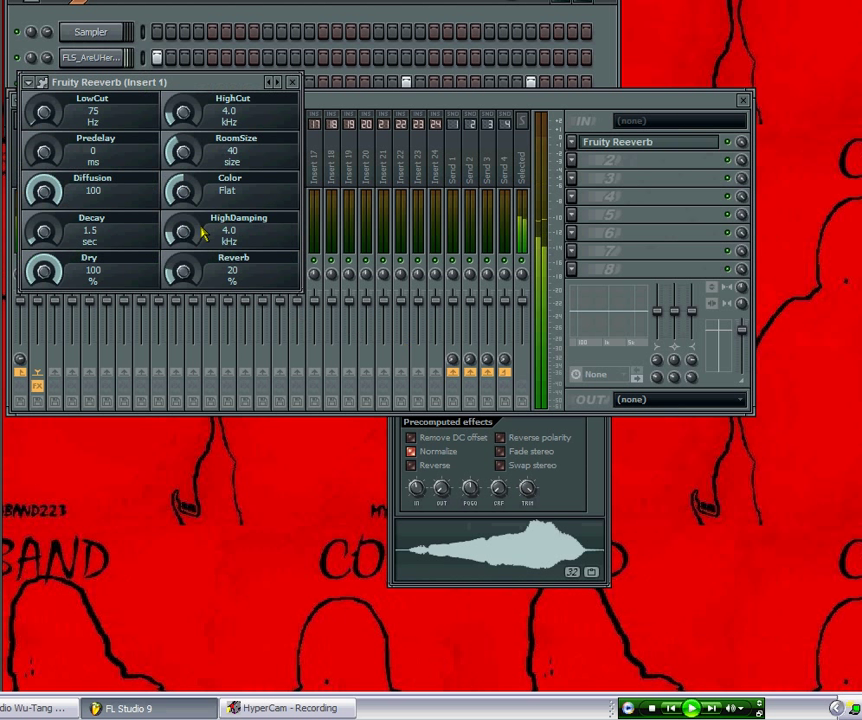
pyautogui.moveTo(183, 190); pyautogui.dragTo(168, 150)
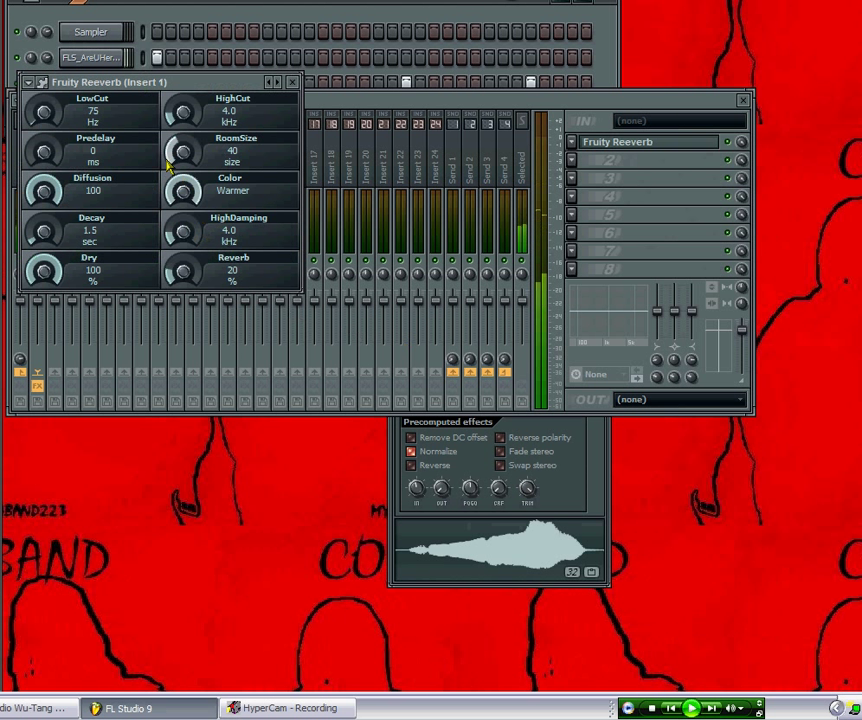
pyautogui.click(293, 83)
# Add Fruity Delay 2 to the second effect slot of Insert 1 and load one of its presets
pyautogui.click(571, 162)
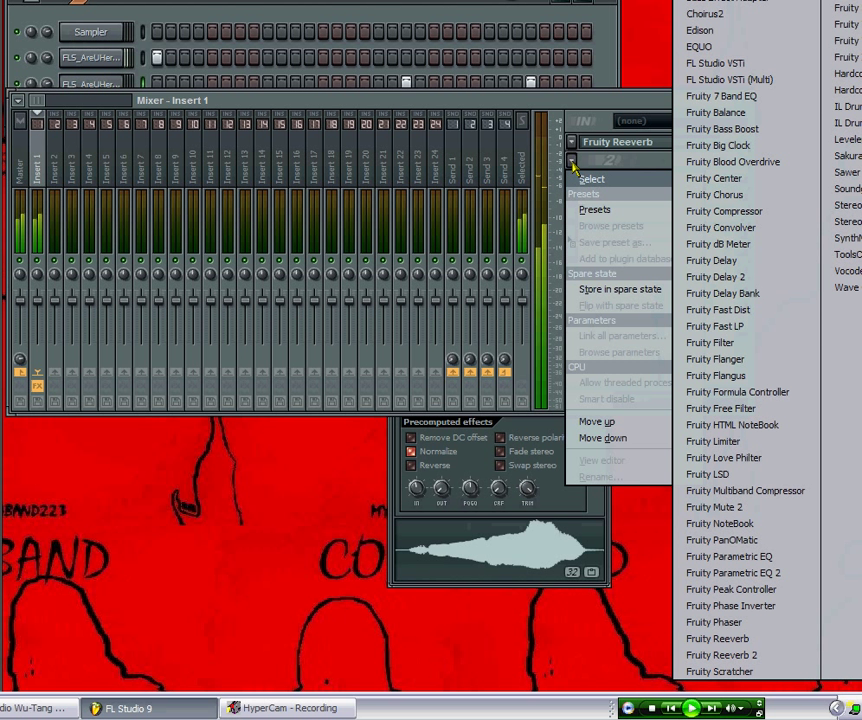
pyautogui.click(737, 278)
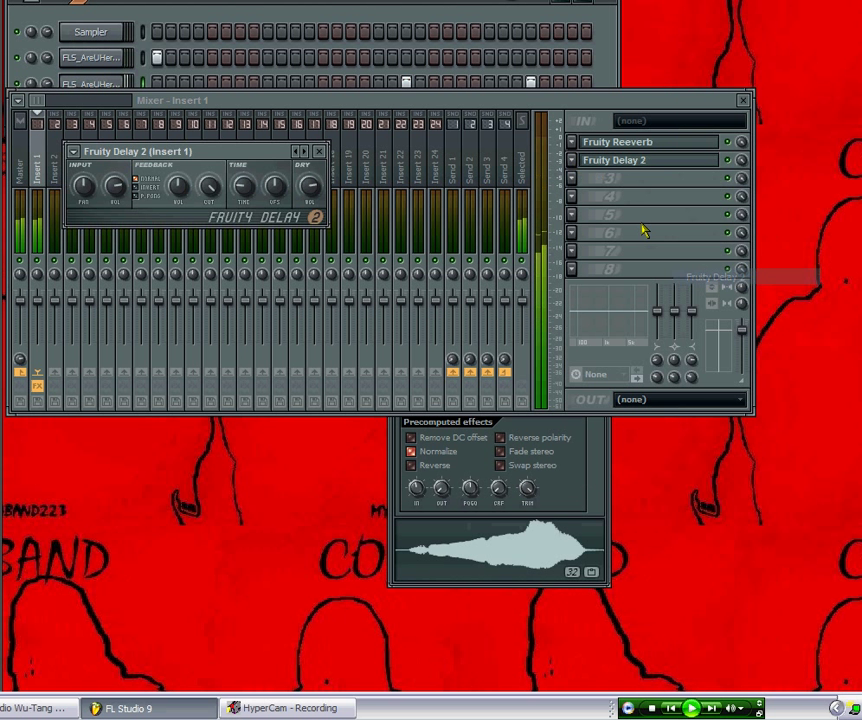
pyautogui.click(575, 165)
pyautogui.moveTo(640, 208)
pyautogui.click(741, 291)
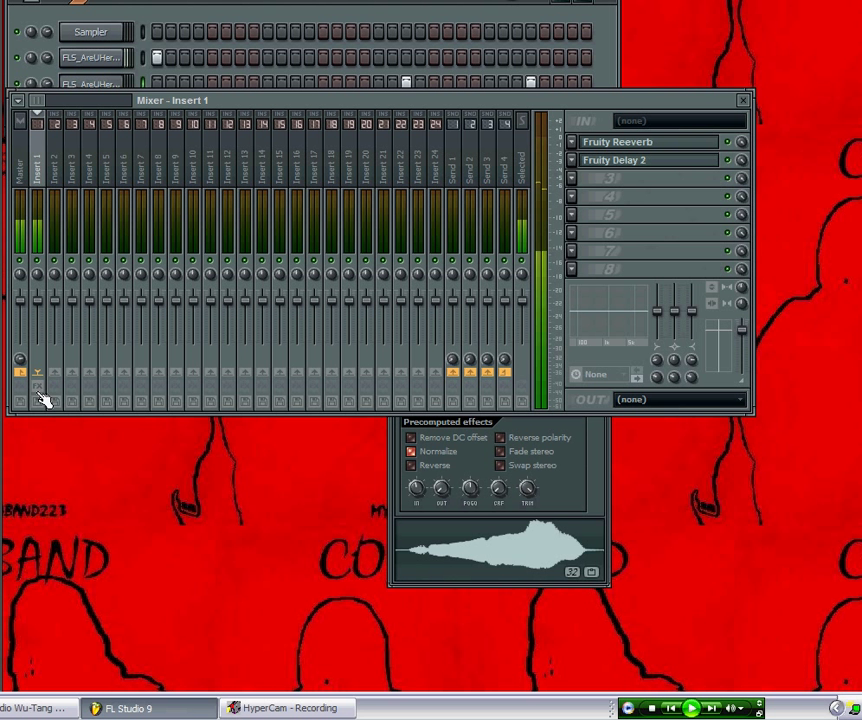
# Add Fruity Delay Bank to the third effect slot of Insert 1 and load its Alternate 2 preset
pyautogui.click(572, 178)
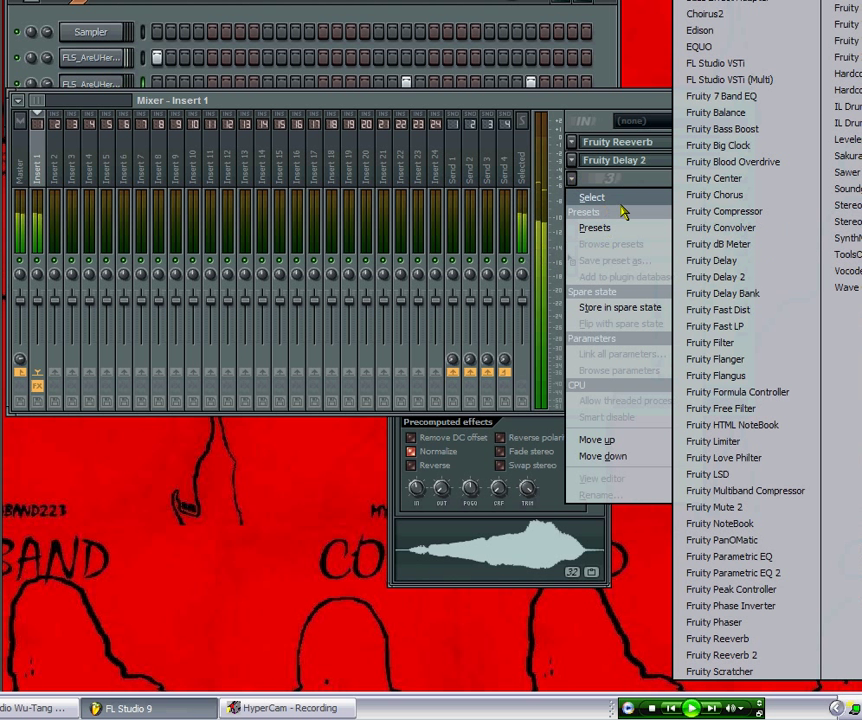
pyautogui.click(771, 293)
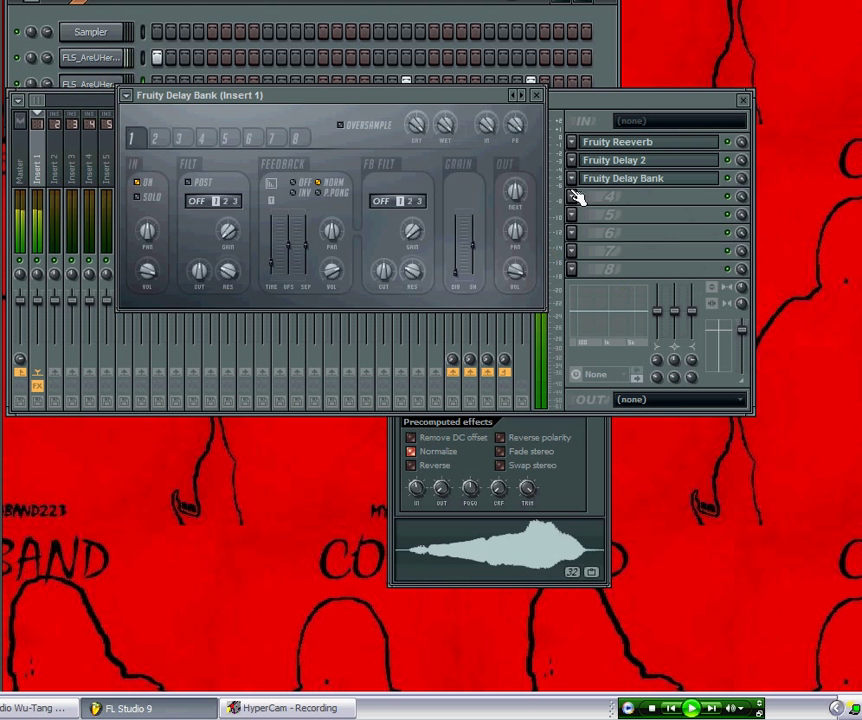
pyautogui.click(573, 187)
pyautogui.moveTo(608, 227)
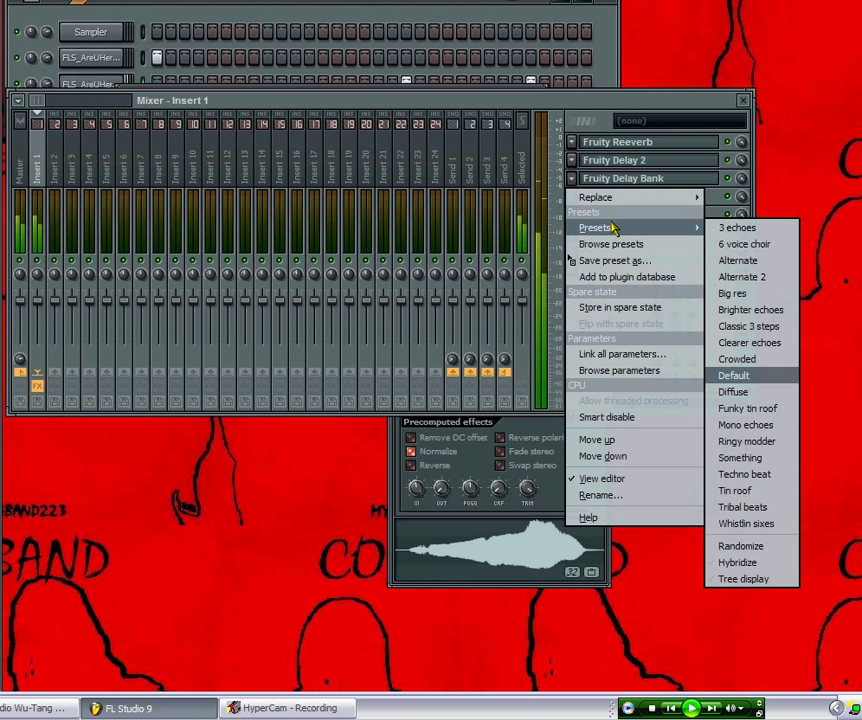
pyautogui.click(762, 278)
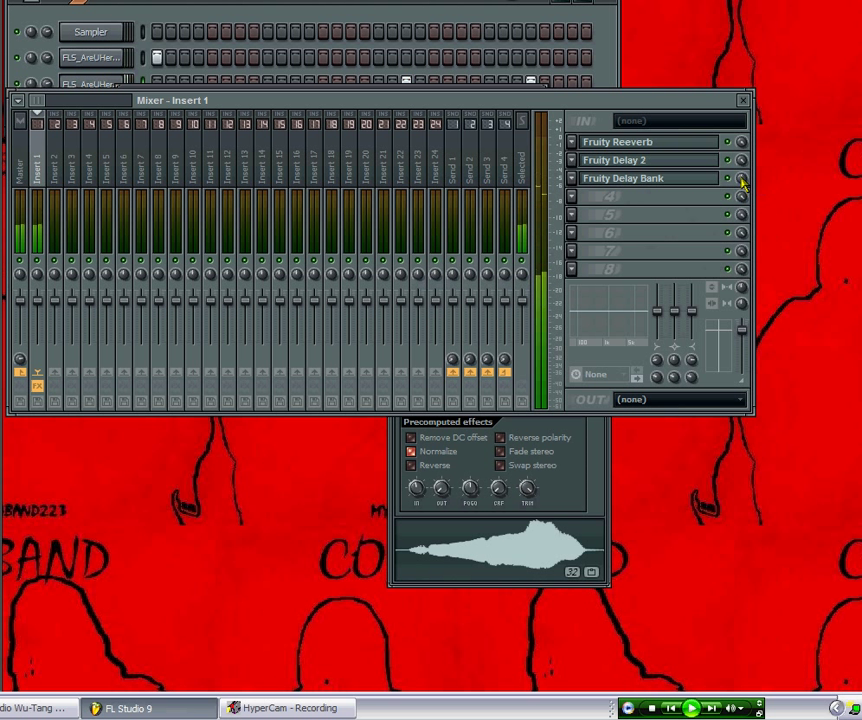
# Lower the mix level of Fruity Delay Bank on Insert 1 and load its Mono echoes preset
pyautogui.moveTo(742, 180); pyautogui.dragTo(742, 214)
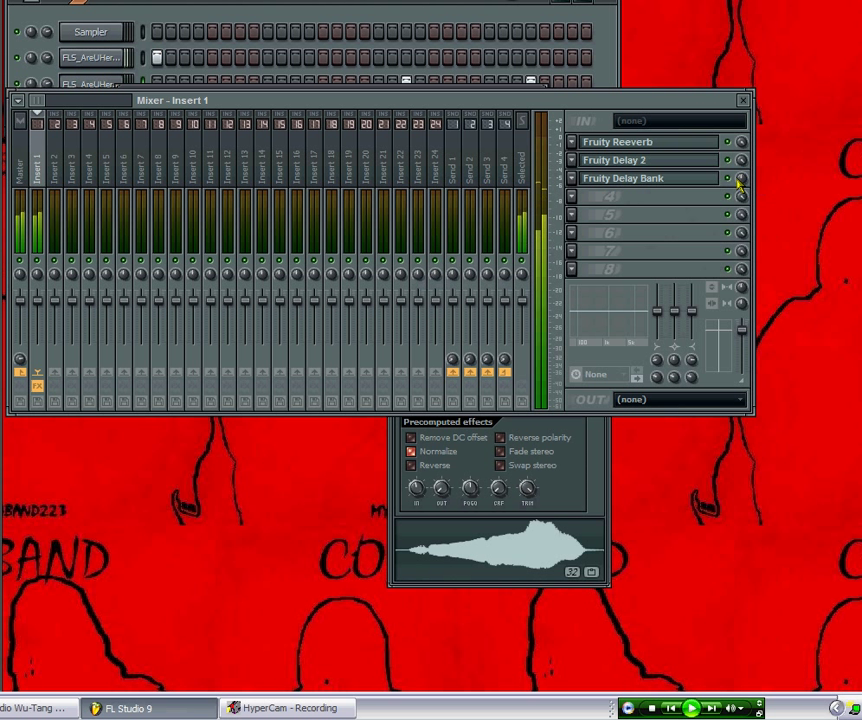
pyautogui.click(574, 188)
pyautogui.moveTo(606, 228)
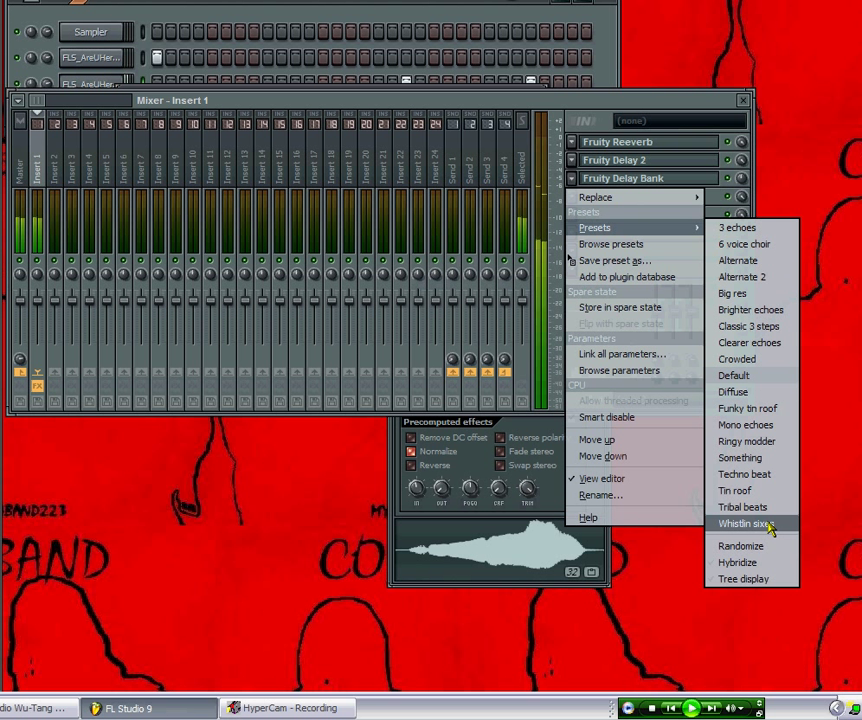
pyautogui.click(757, 427)
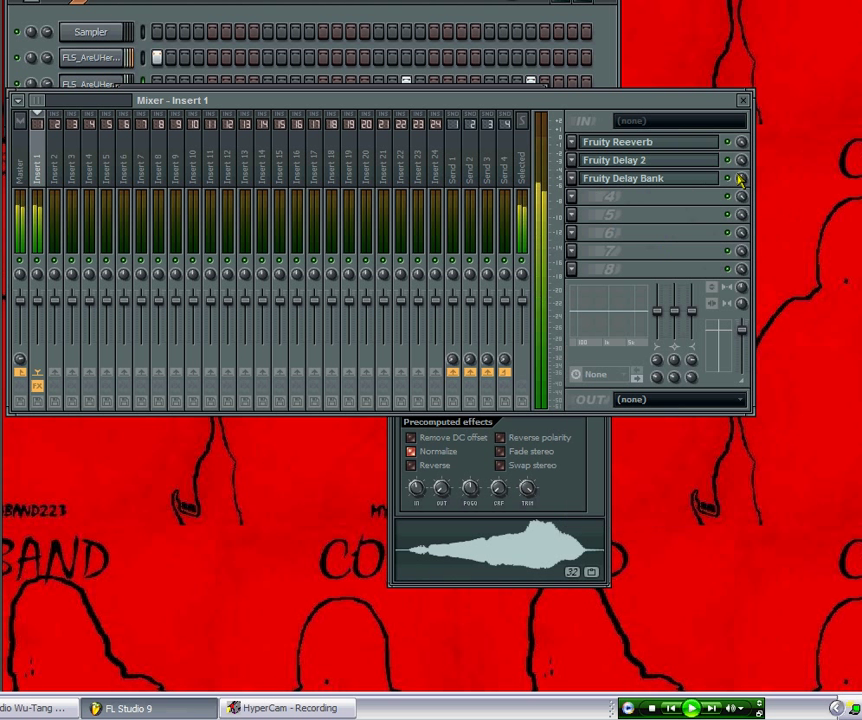
# Close the channel settings and Fruity Delay Bank windows, and move the mixer clear of the step sequencer
pyautogui.click(587, 452)
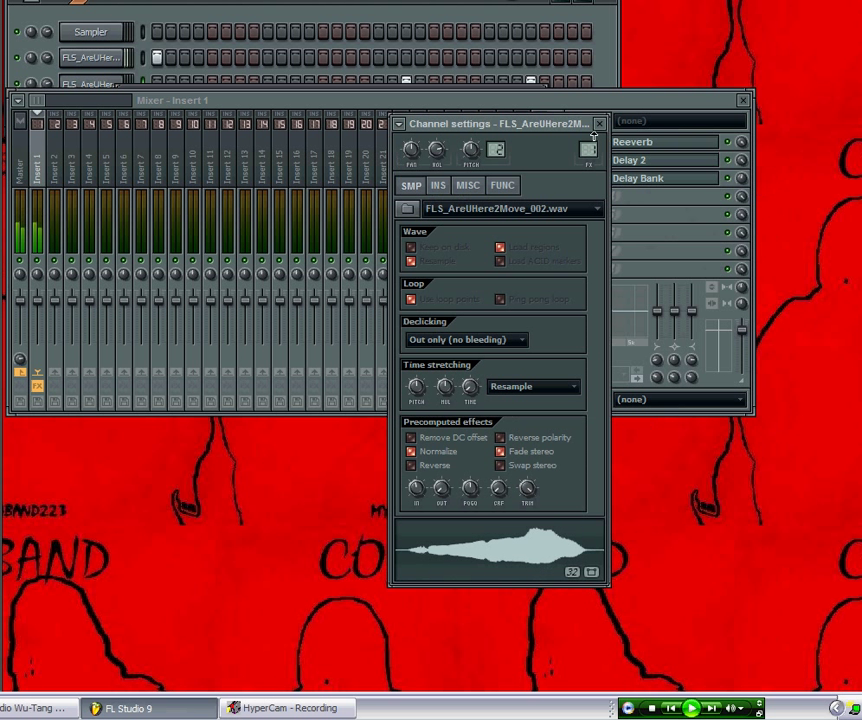
pyautogui.click(601, 124)
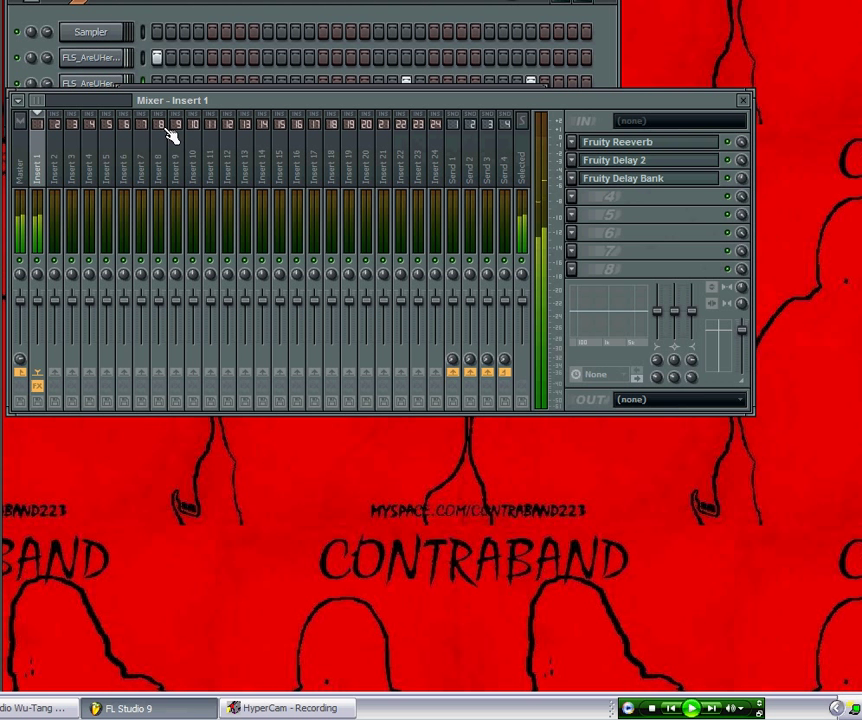
pyautogui.moveTo(240, 100); pyautogui.dragTo(275, 154)
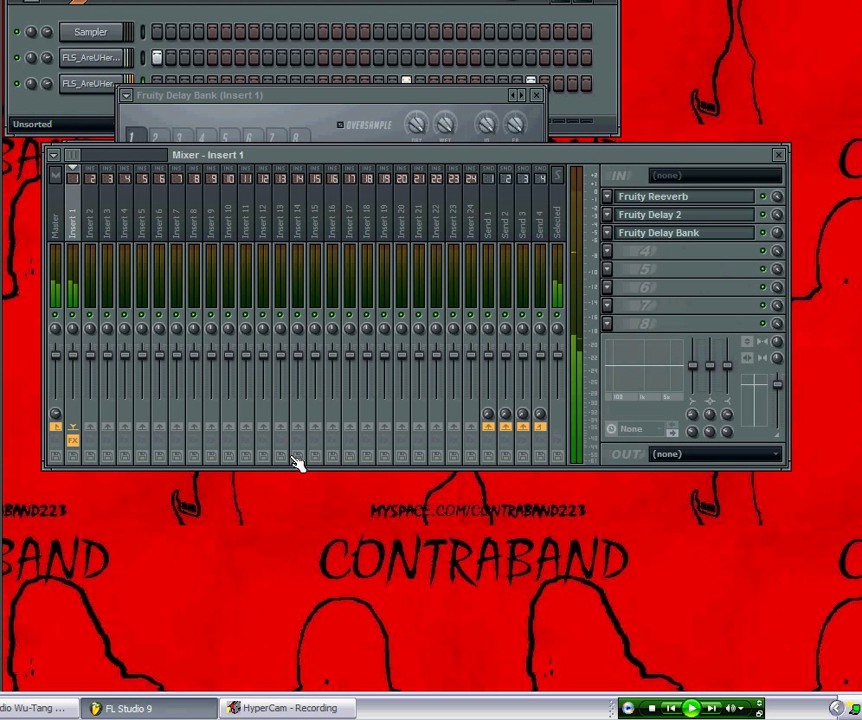
pyautogui.click(538, 96)
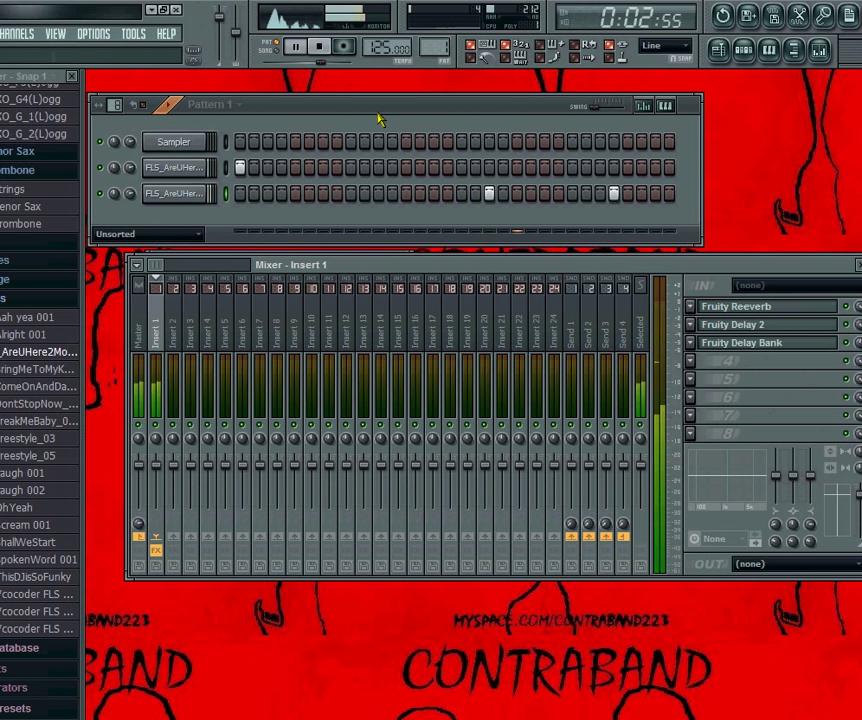
# Compare the vocals with the Insert 1 effects bypassed and re-enabled, and stop playback
pyautogui.click(145, 355)
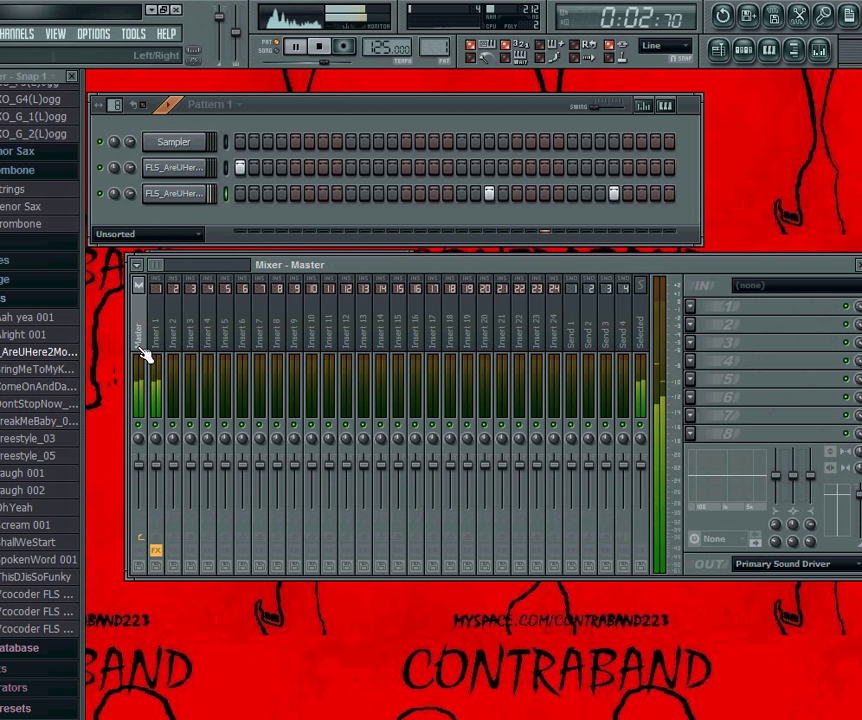
pyautogui.click(160, 352)
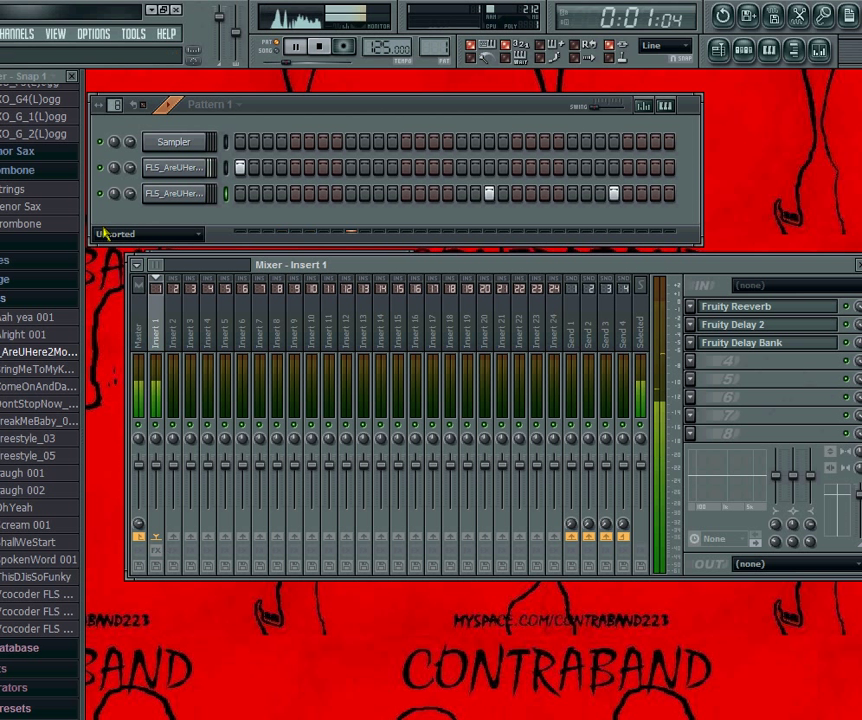
pyautogui.click(156, 551)
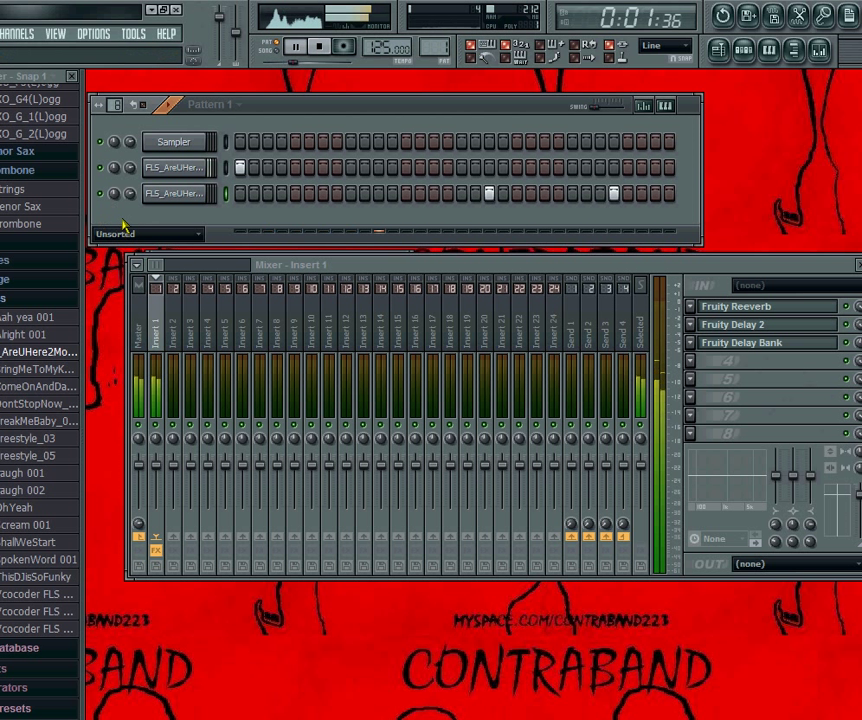
pyautogui.click(329, 50)
# Clone the original FLS_AreUHere2Move_002 vocal channel
pyautogui.click(195, 168)
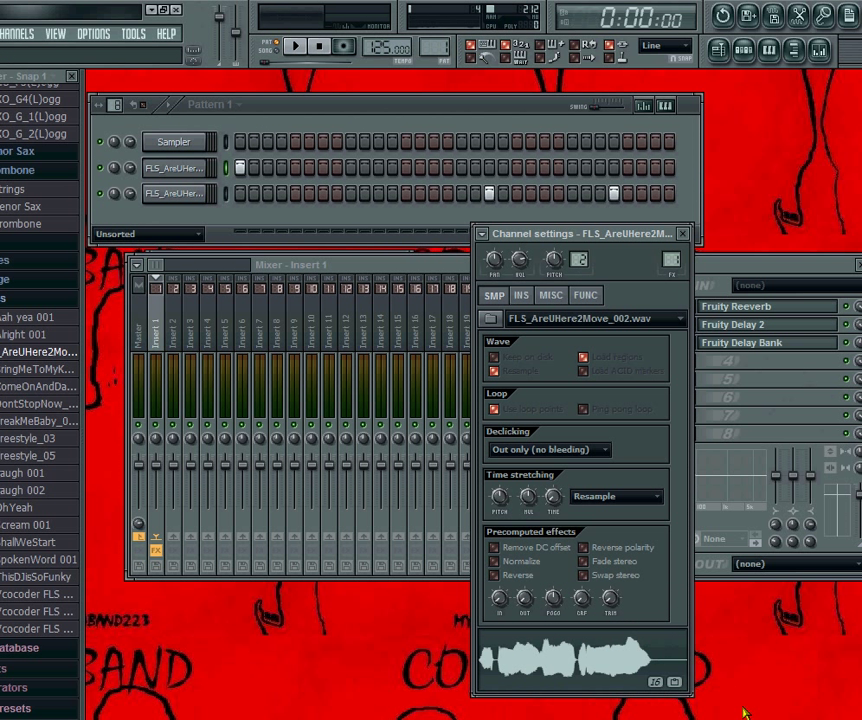
pyautogui.rightClick(170, 188)
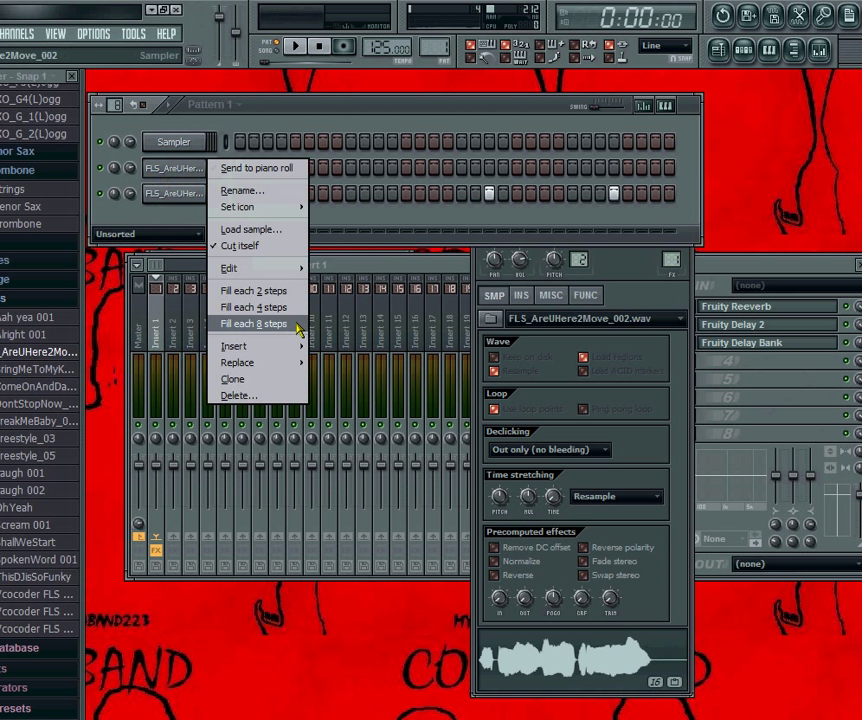
pyautogui.click(281, 381)
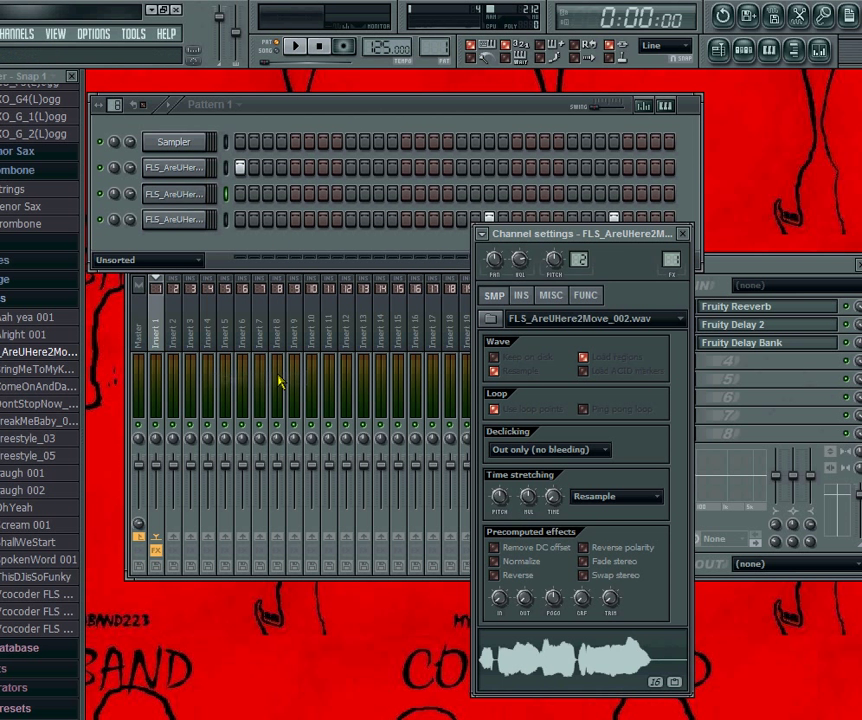
# Adjust the new clone's Trim and Out precomputed effects, preview its waveform, and close its channel settings
pyautogui.click(182, 197)
pyautogui.click(166, 197)
pyautogui.moveTo(609, 601); pyautogui.dragTo(609, 545)
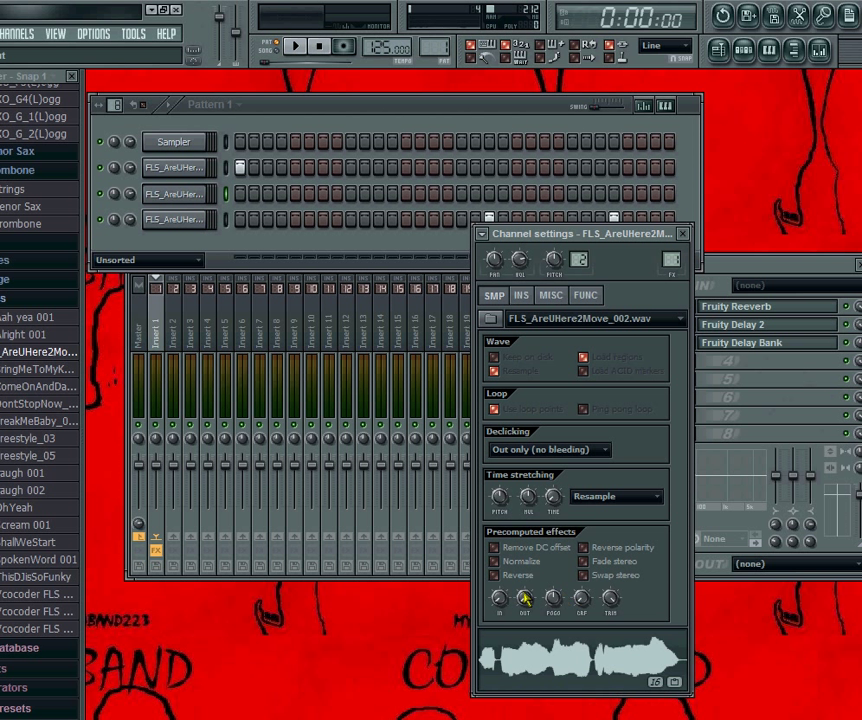
pyautogui.moveTo(525, 599); pyautogui.dragTo(525, 530)
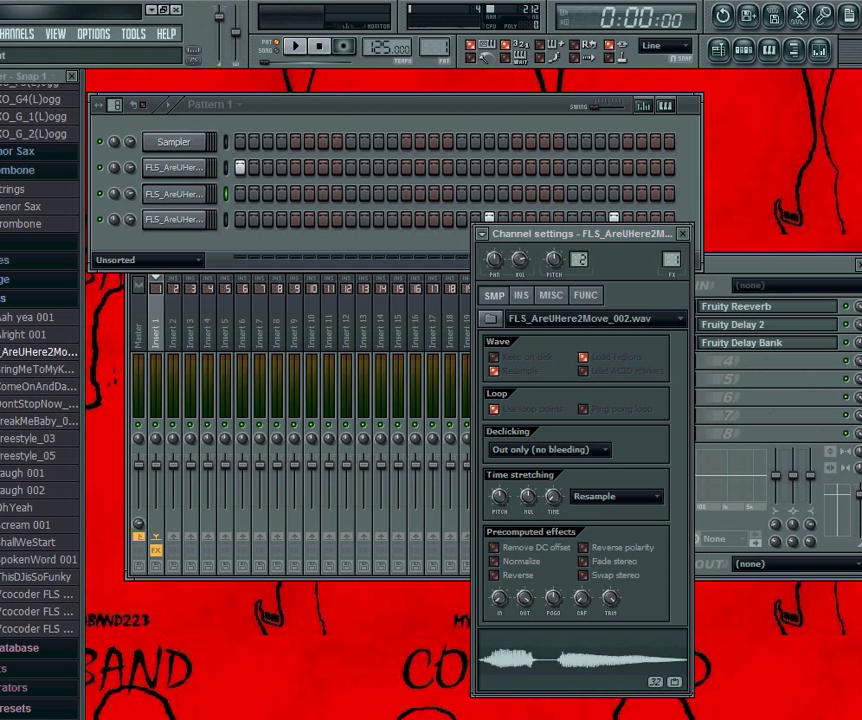
pyautogui.click(544, 655)
pyautogui.click(683, 234)
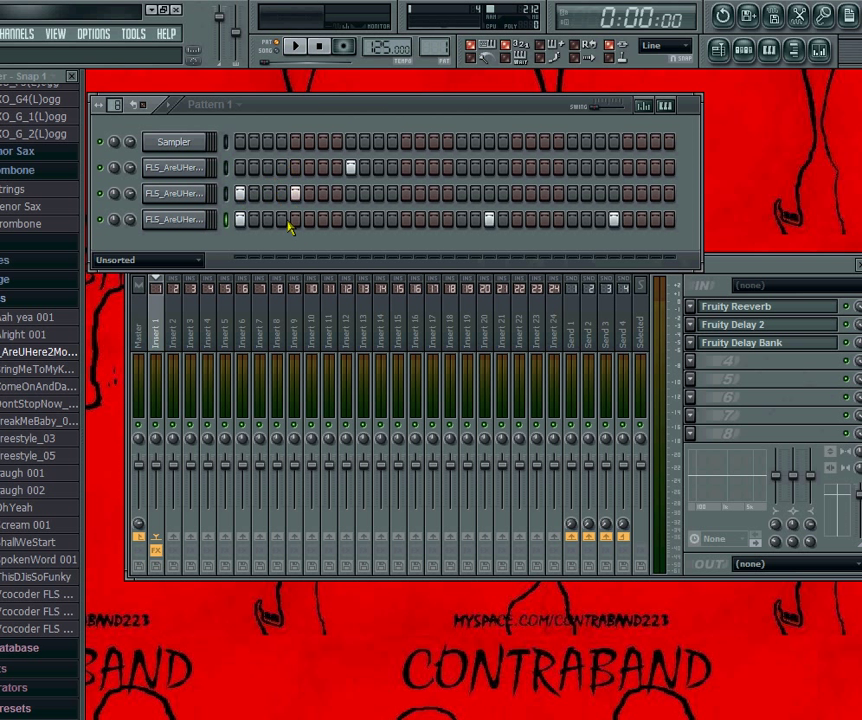
# Play the pattern, remove the lowest vocal channel's hit at step 19, and restart playback
pyautogui.click(296, 46)
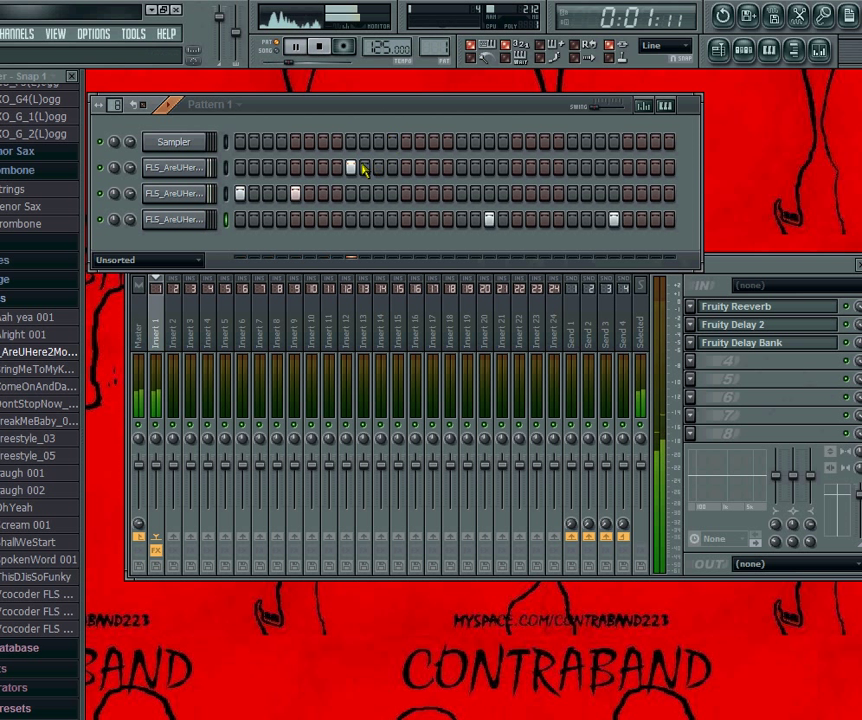
pyautogui.click(488, 224)
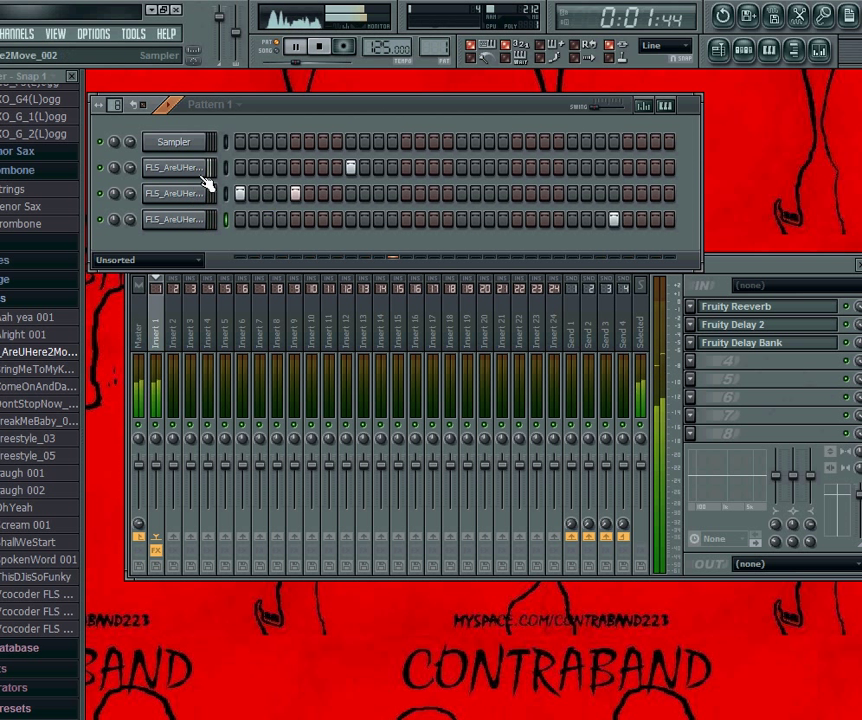
pyautogui.click(320, 47)
pyautogui.click(299, 48)
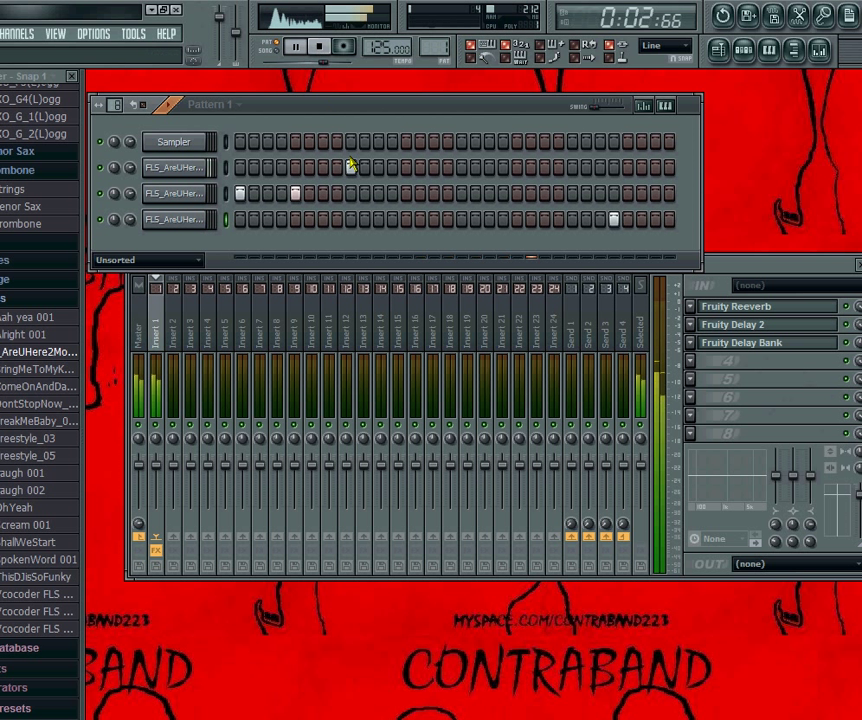
# Move the original vocal's hit from step 9 to step 5 and remove the new clone's hit at step 5
pyautogui.click(295, 167)
pyautogui.rightClick(295, 193)
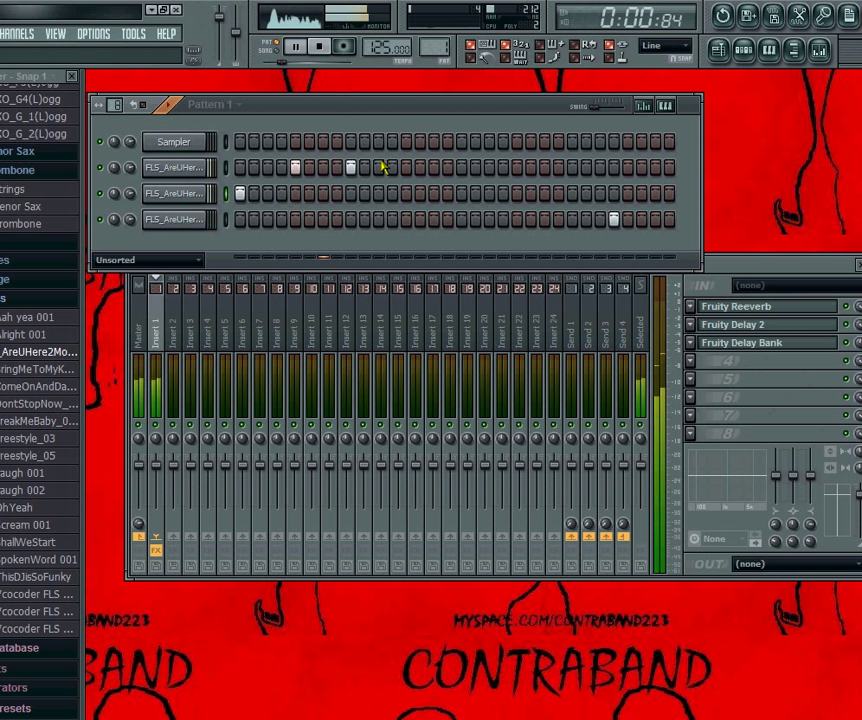
pyautogui.rightClick(350, 168)
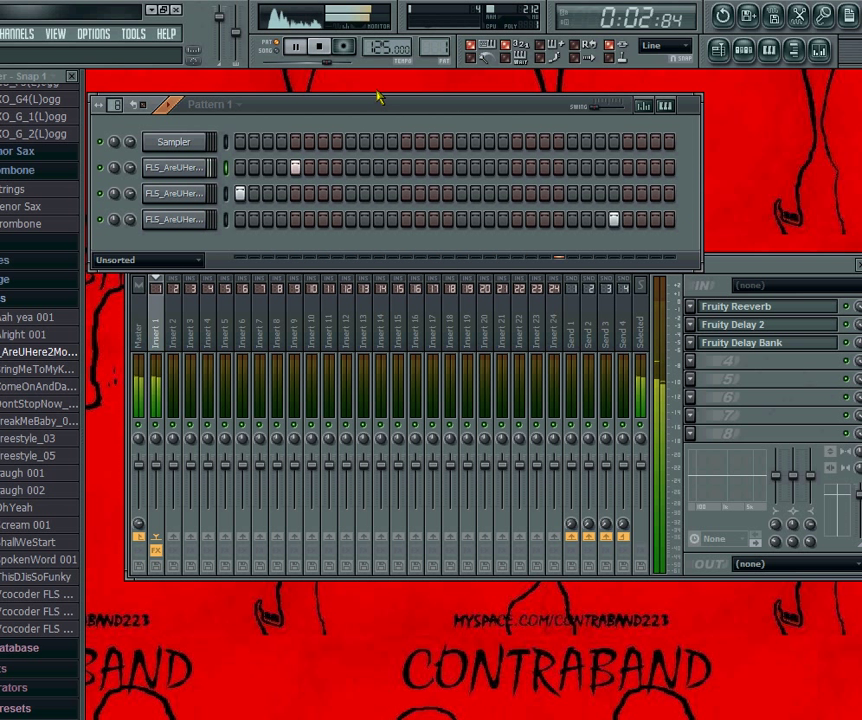
pyautogui.click(339, 50)
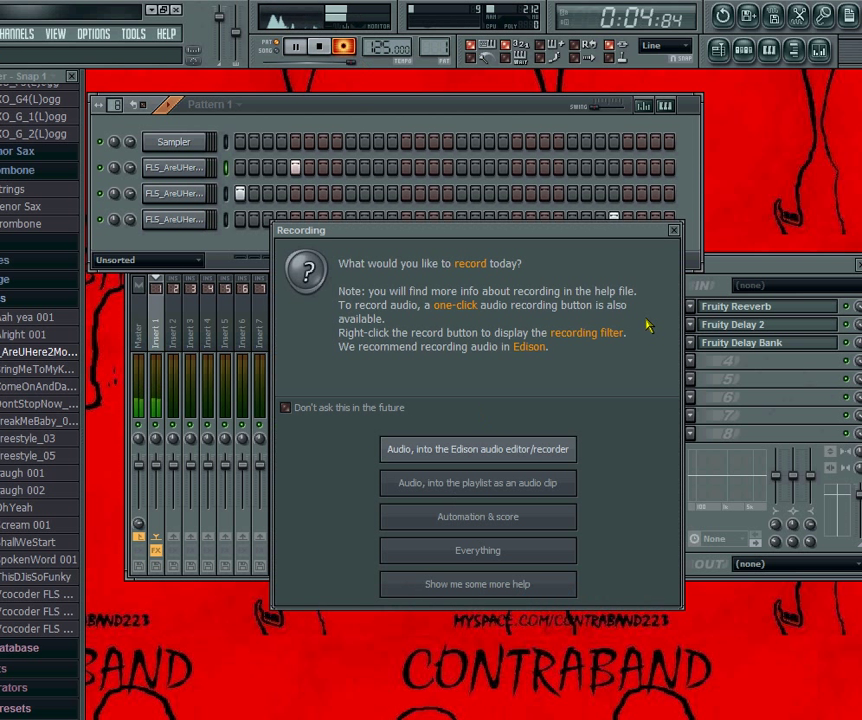
pyautogui.click(620, 231)
pyautogui.click(320, 46)
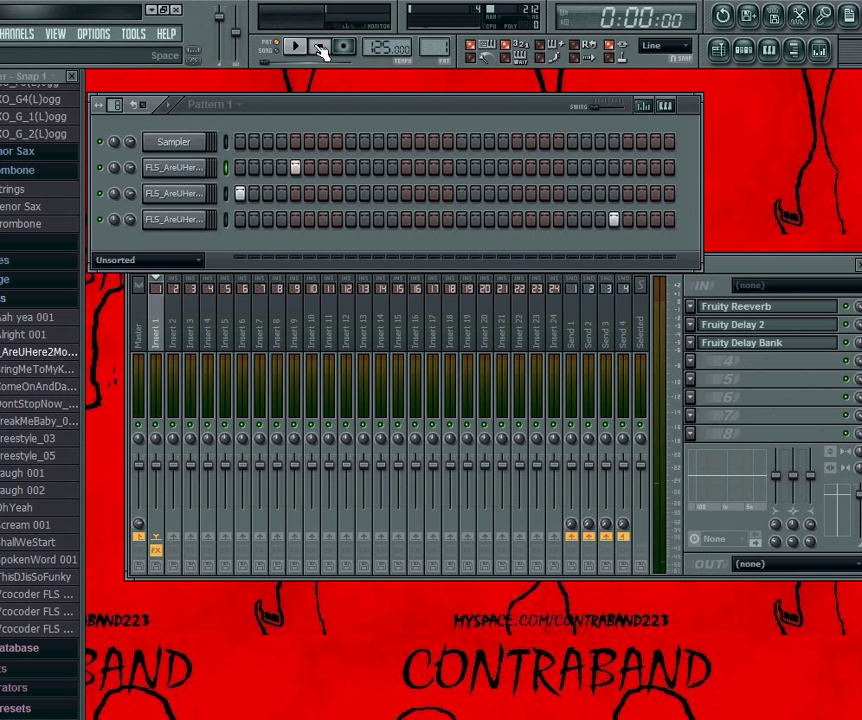
# Play the pattern and move the lowest vocal channel's hit from step 28 to step 23
pyautogui.click(297, 46)
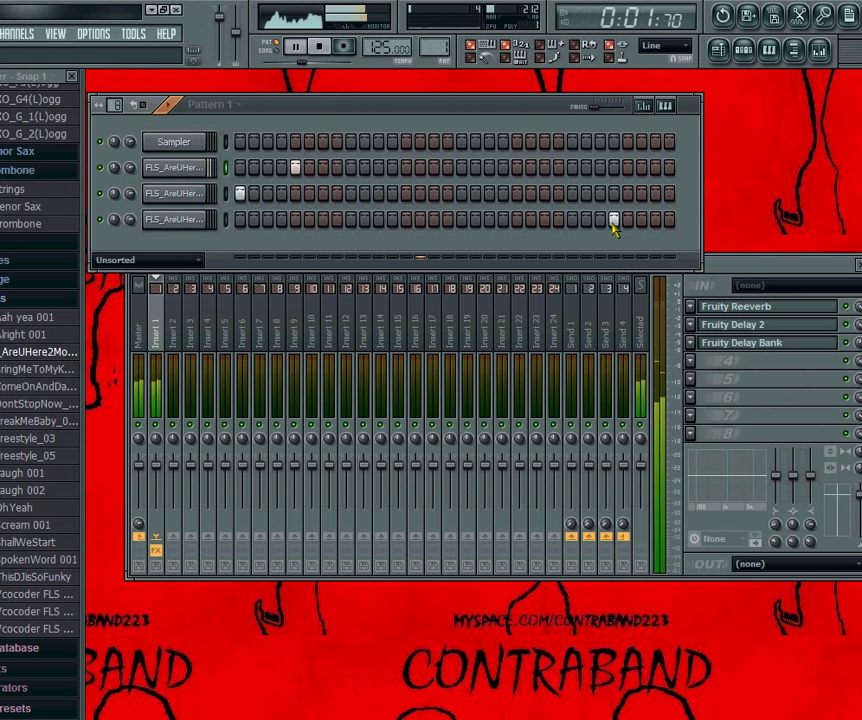
pyautogui.click(544, 219)
pyautogui.click(613, 219)
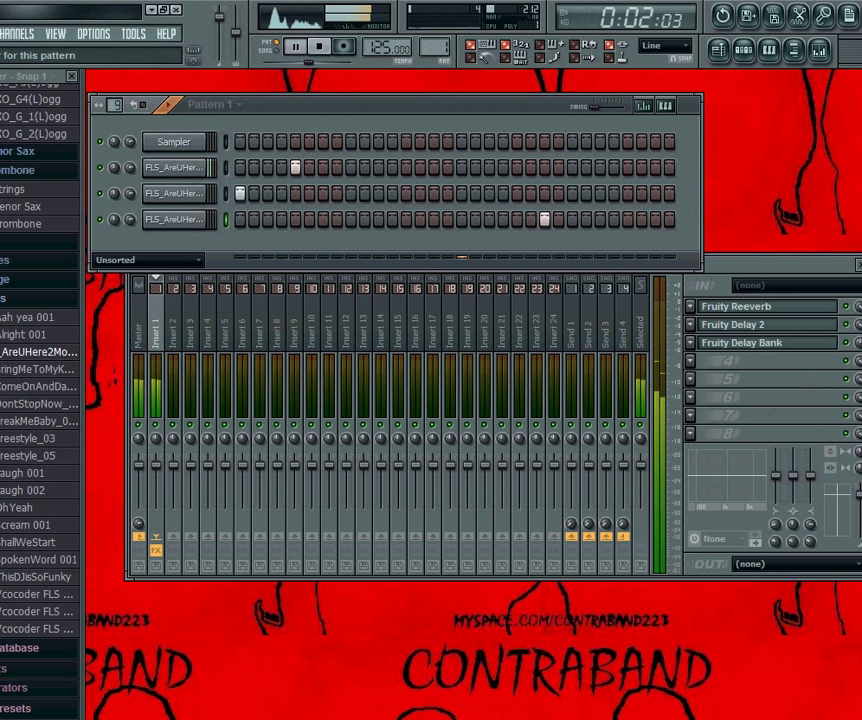
# Extend the pattern to 16 beats and add a hit at step 32 on the lowest vocal channel
pyautogui.moveTo(115, 104); pyautogui.dragTo(115, 85)
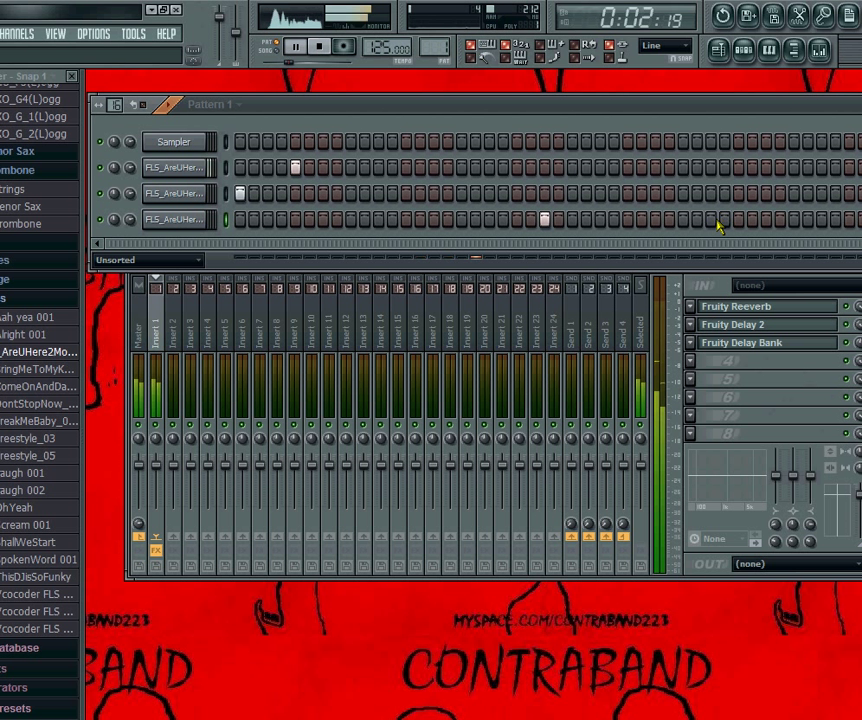
pyautogui.click(670, 224)
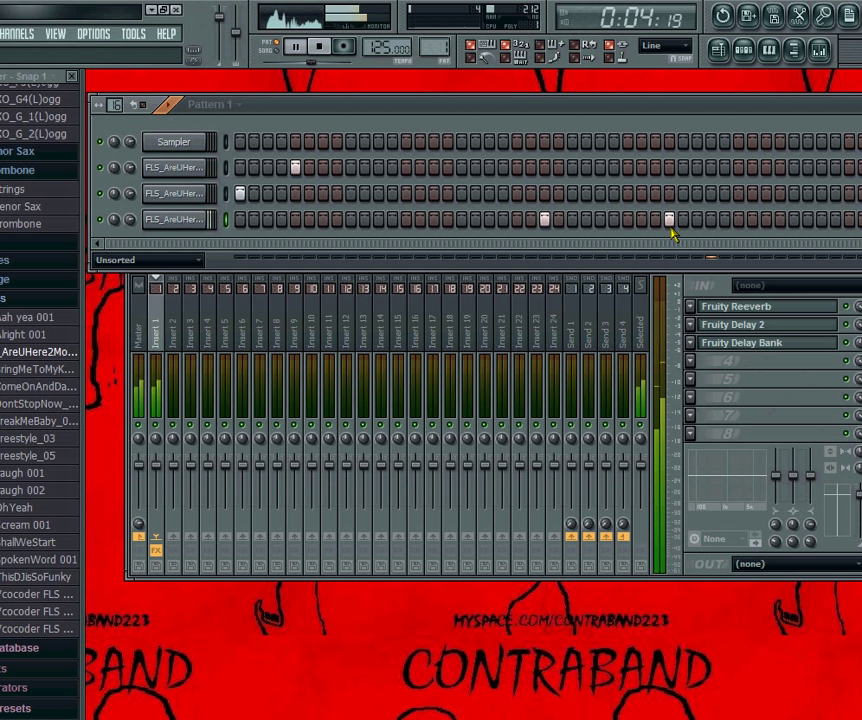
pyautogui.moveTo(664, 247); pyautogui.dragTo(512, 250)
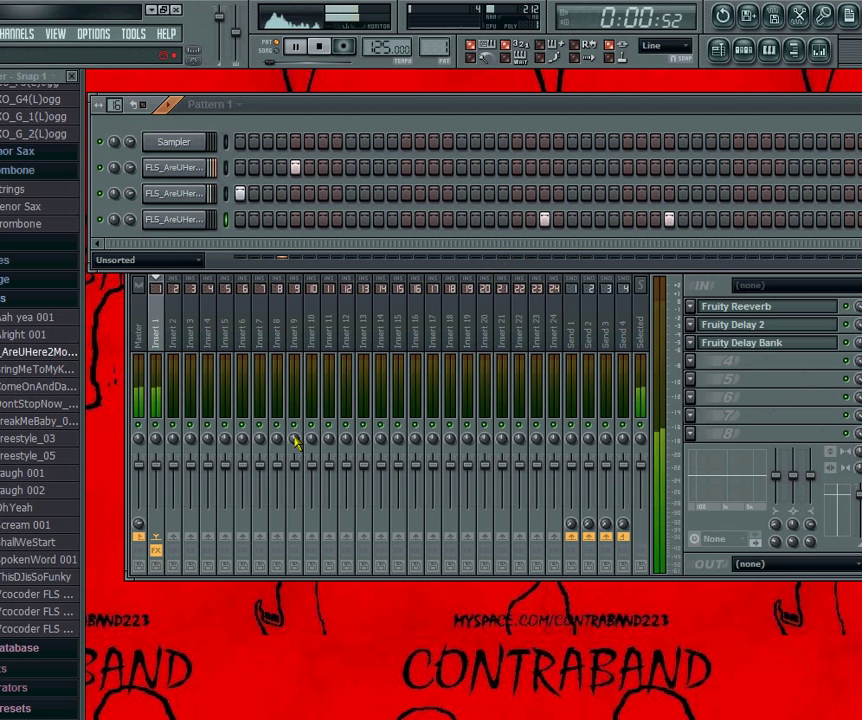